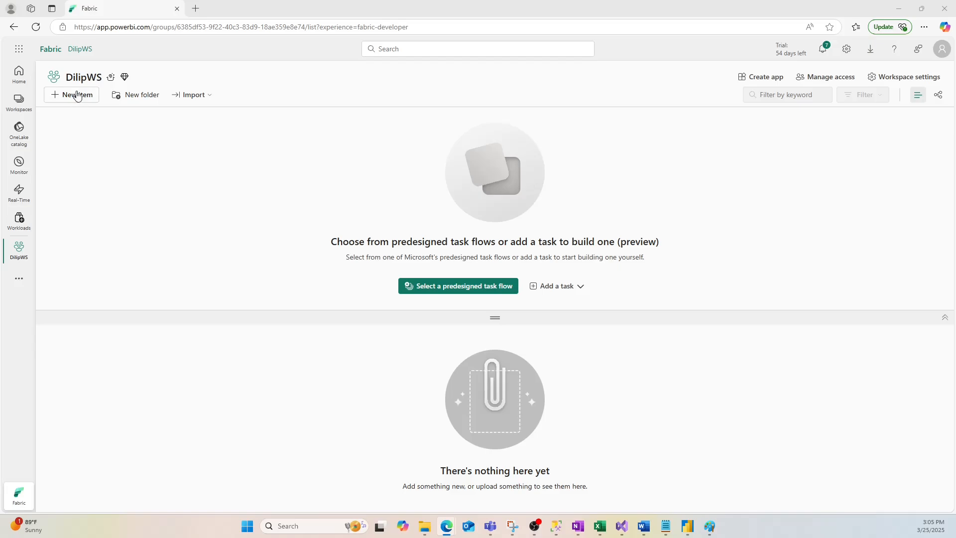
- Filter the workspace's new item types for Eventhouse and check where it sits in the Real-Time Intelligence diagram in Paint
{"action": "left_click", "coordinate": [86, 100]}
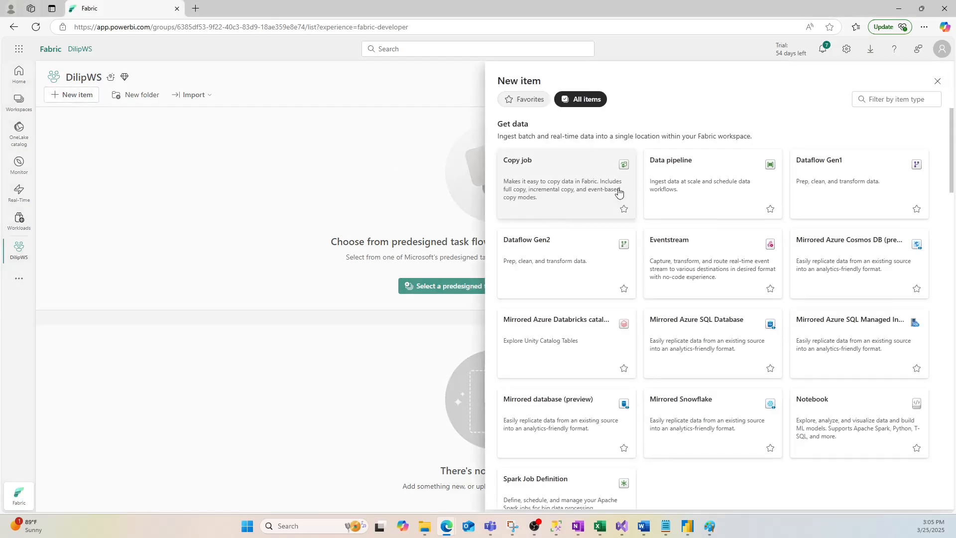
{"action": "left_click", "coordinate": [880, 101]}
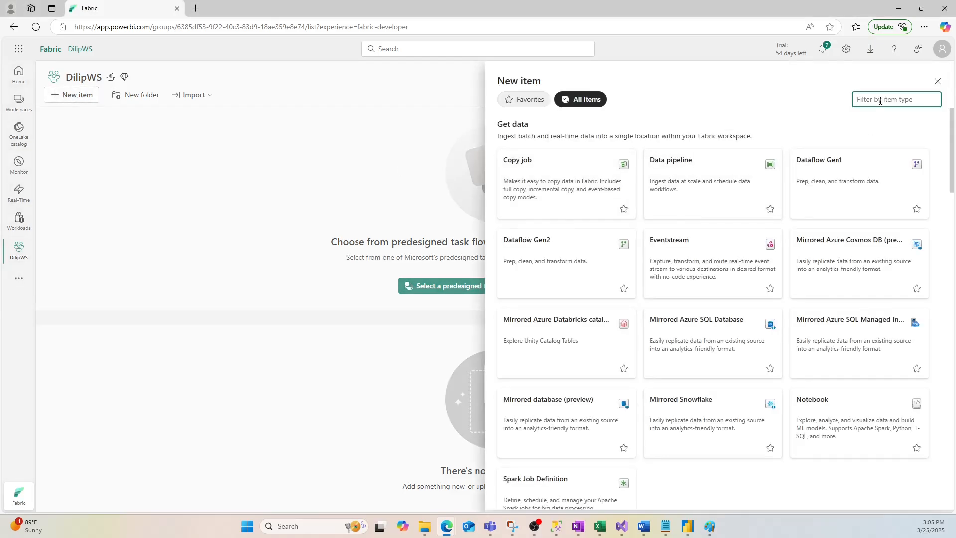
{"action": "type", "text": "Eventhouse"}
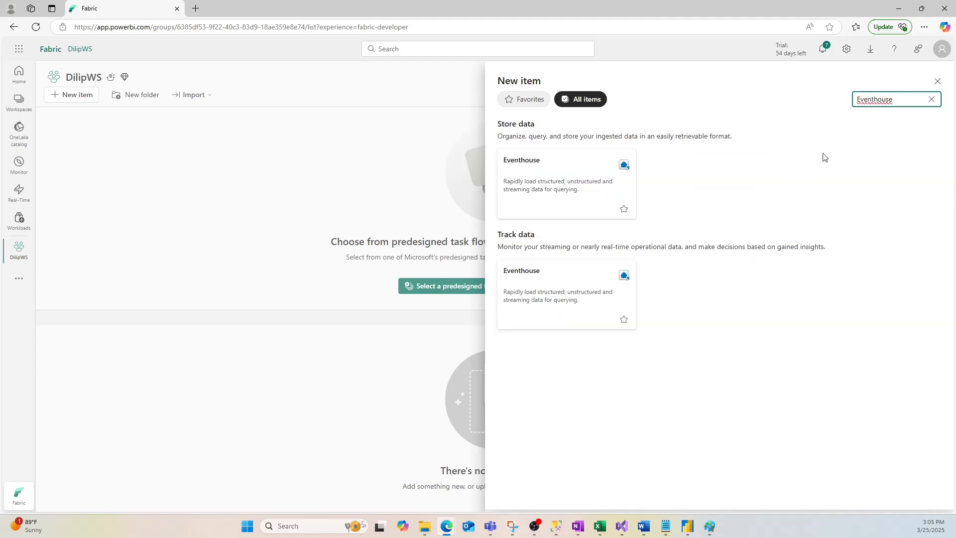
{"action": "left_click", "coordinate": [709, 525]}
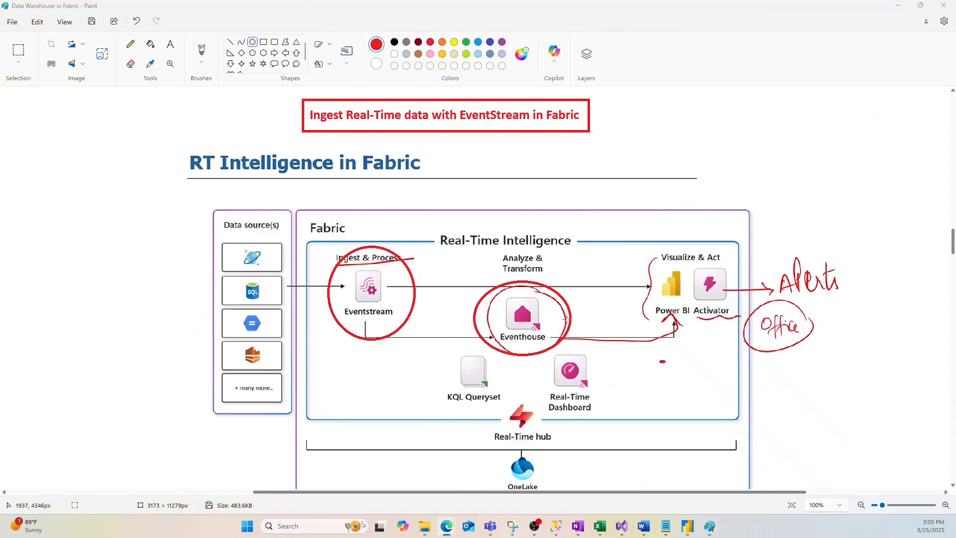
{"action": "mouse_move", "coordinate": [449, 528]}
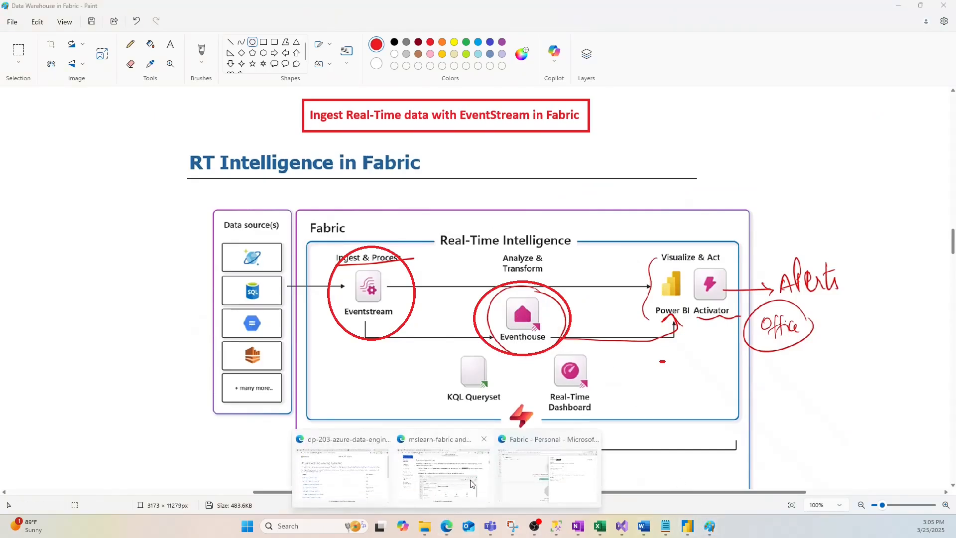
{"action": "left_click", "coordinate": [548, 473]}
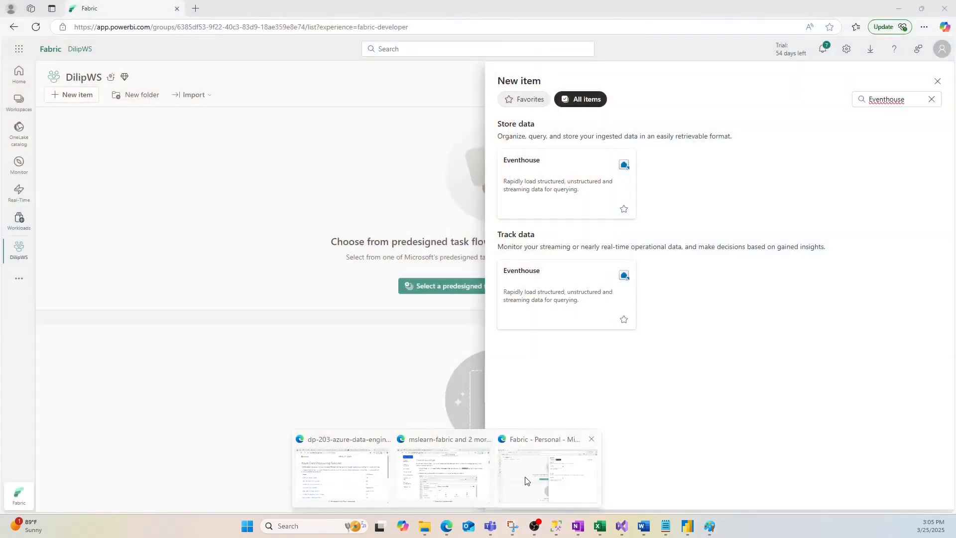
- Create an Eventhouse named DilipEventHouse in the workspace and dismiss the getting-started message
{"action": "left_click", "coordinate": [551, 187]}
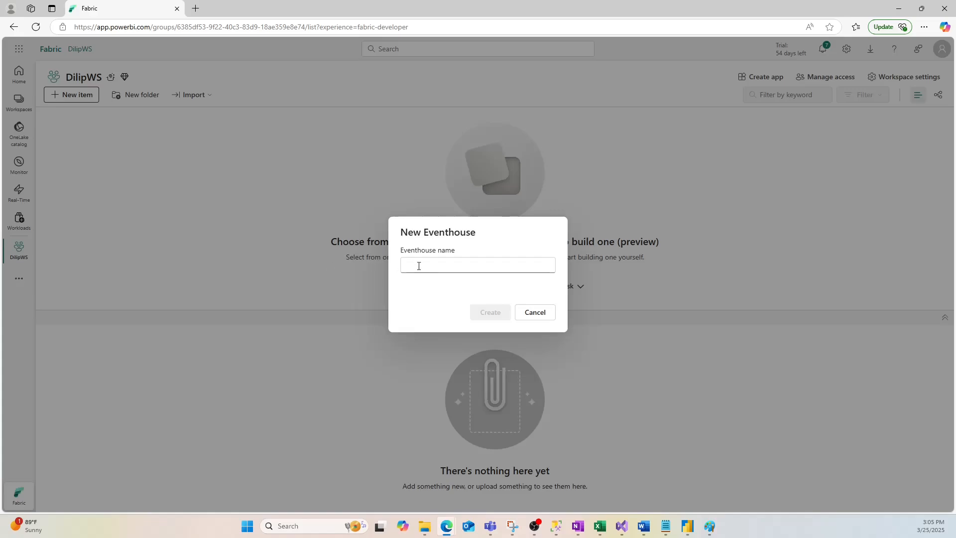
{"action": "left_click", "coordinate": [422, 269]}
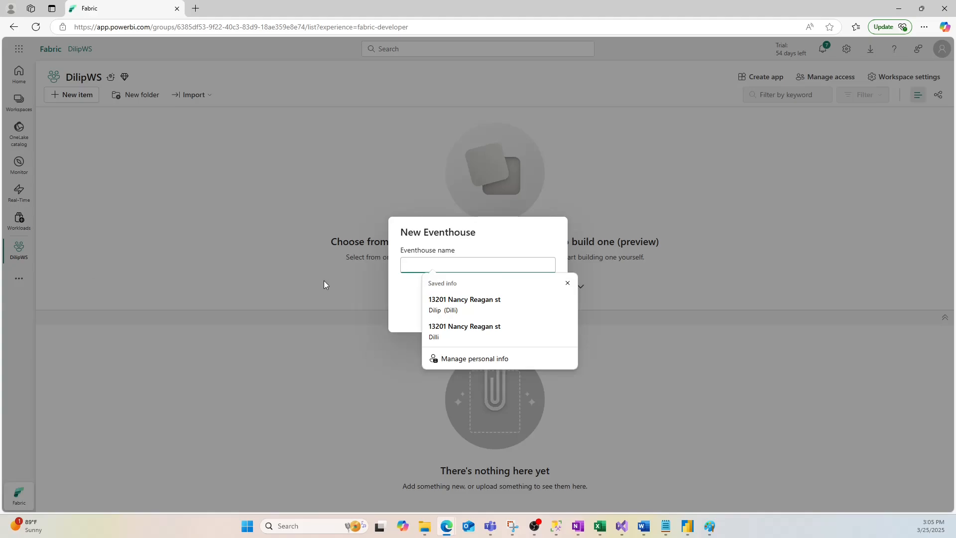
{"action": "type", "text": "DilipEventHouse"}
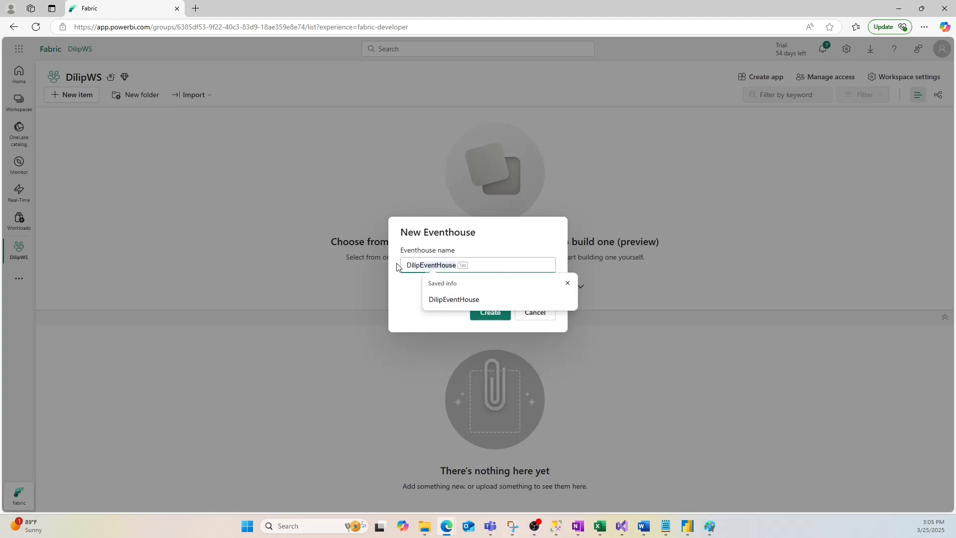
{"action": "key", "text": "Tab"}
{"action": "left_click", "coordinate": [486, 311]}
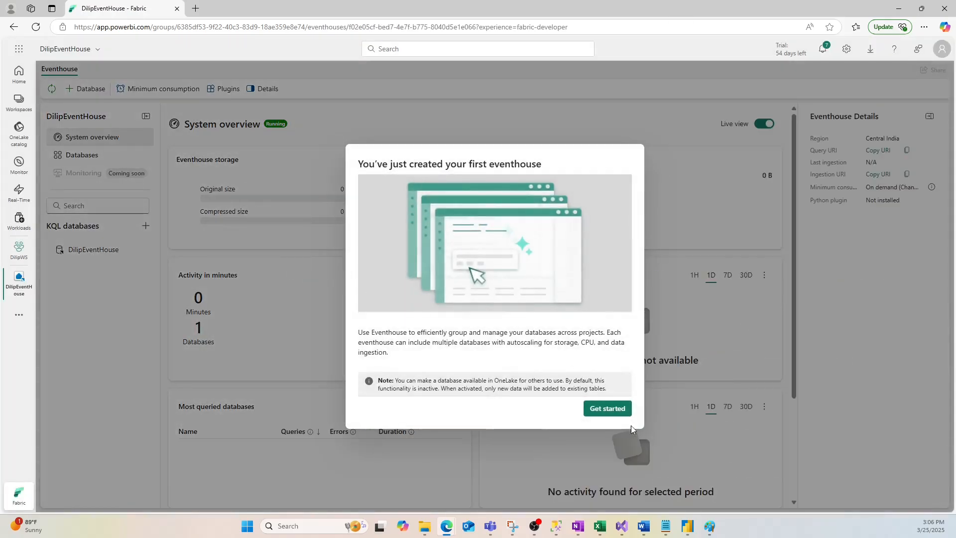
{"action": "left_click", "coordinate": [607, 408]}
{"action": "left_click", "coordinate": [321, 222]}
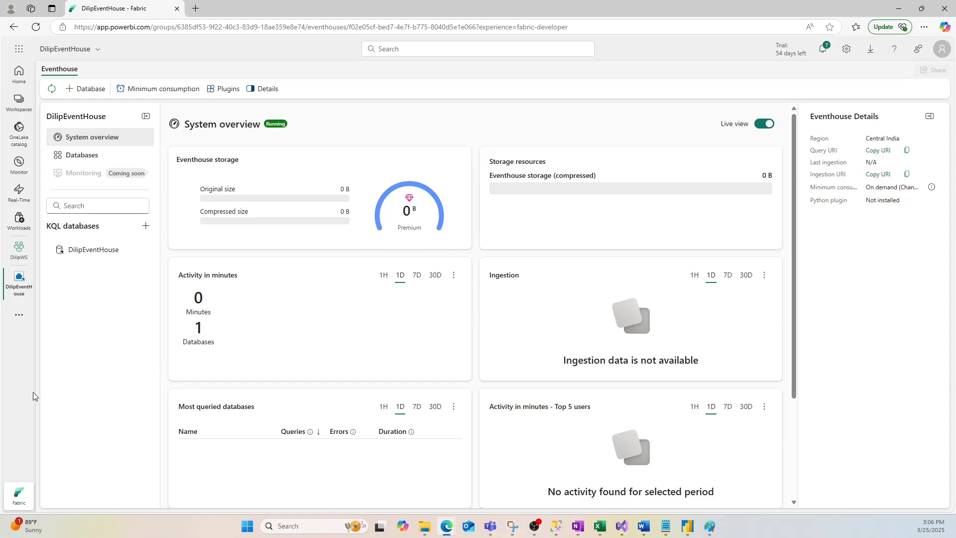
- Consult the Real-Time Intelligence diagram in Paint, and open the DilipEventHouse KQL database in Fabric
{"action": "left_click", "coordinate": [709, 526]}
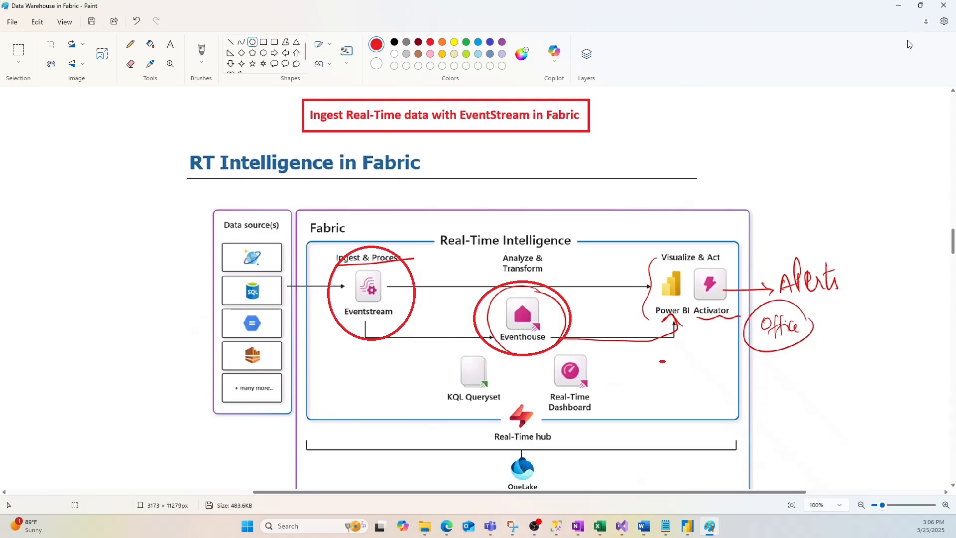
{"action": "left_click", "coordinate": [898, 6]}
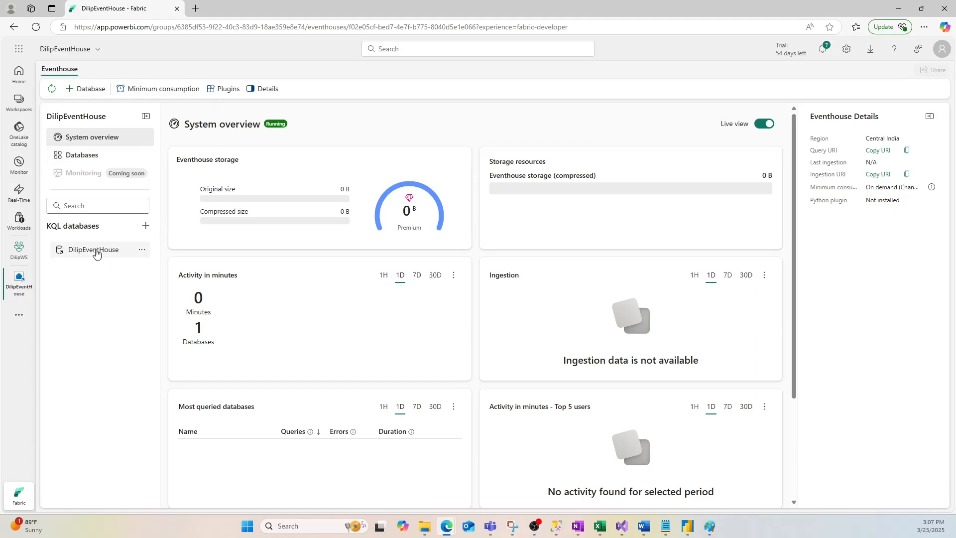
{"action": "left_click", "coordinate": [97, 254]}
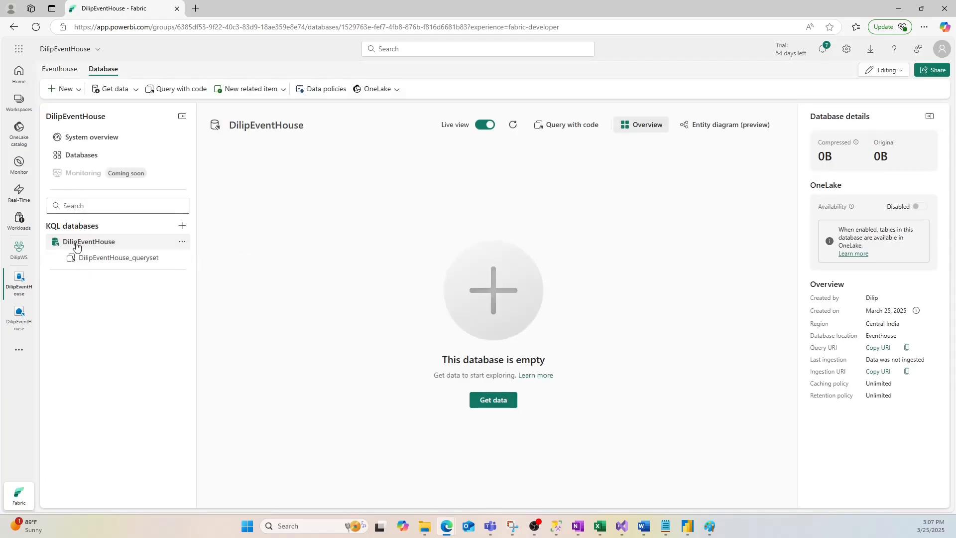
- Get data for the empty KQL database from a new Eventstream named Bicycle-data
{"action": "left_click", "coordinate": [494, 401]}
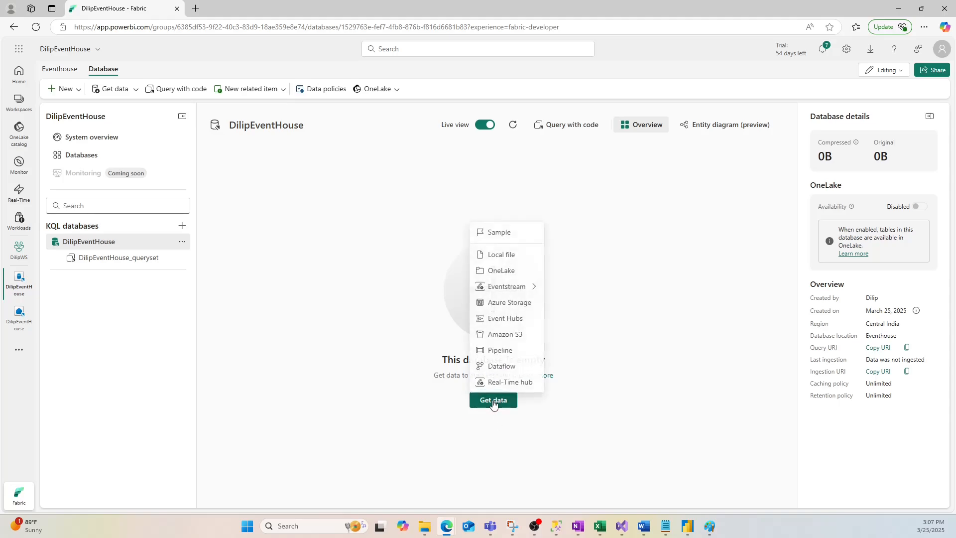
{"action": "mouse_move", "coordinate": [513, 286]}
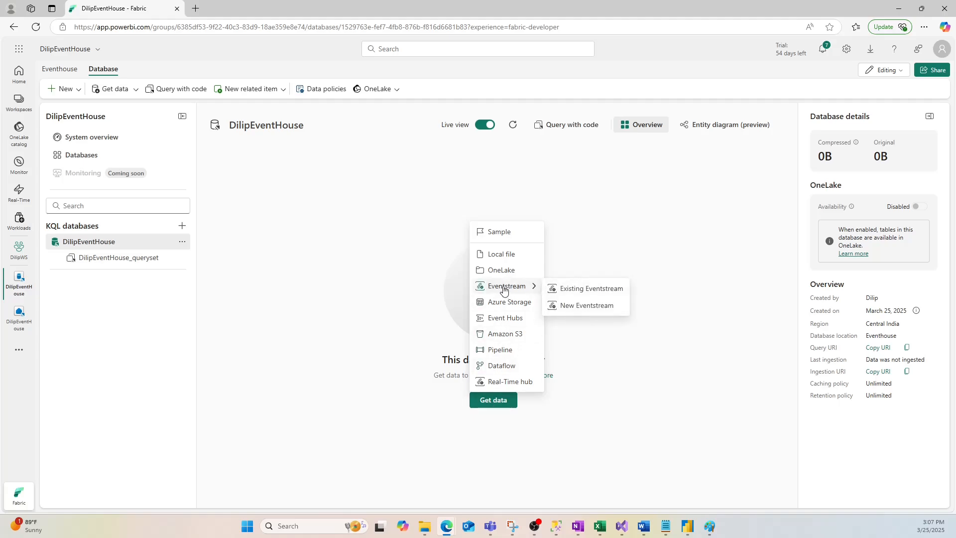
{"action": "left_click", "coordinate": [576, 307]}
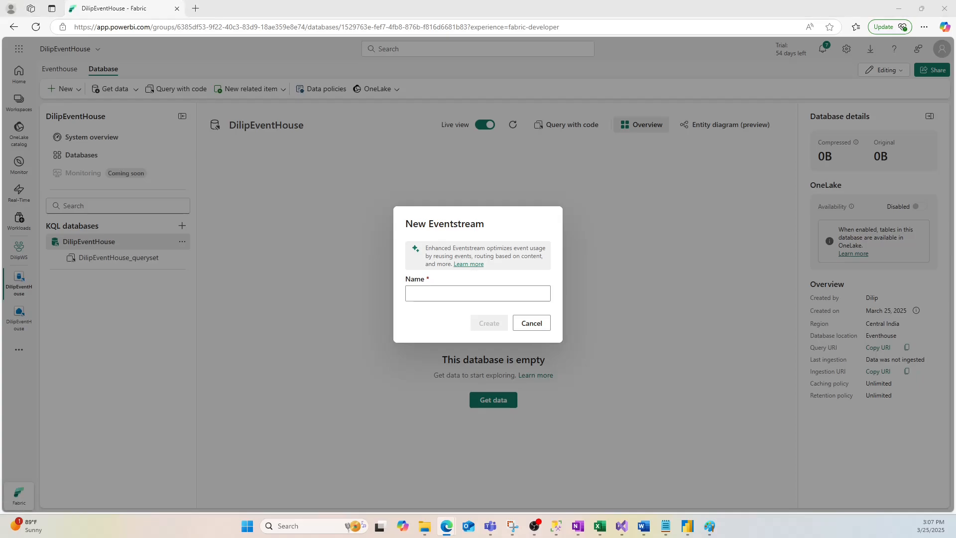
{"action": "left_click", "coordinate": [428, 294]}
{"action": "type", "text": "Bicycle-data"}
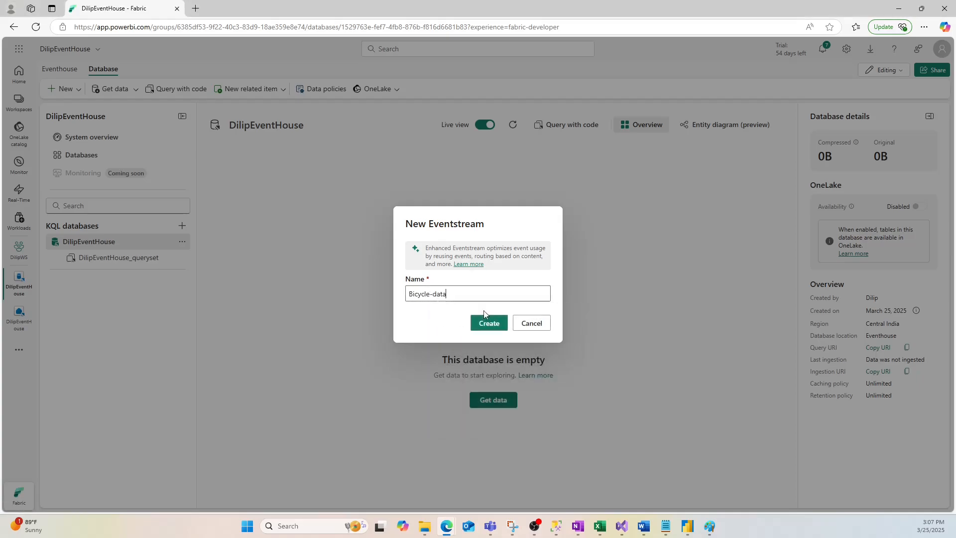
{"action": "left_click", "coordinate": [488, 322]}
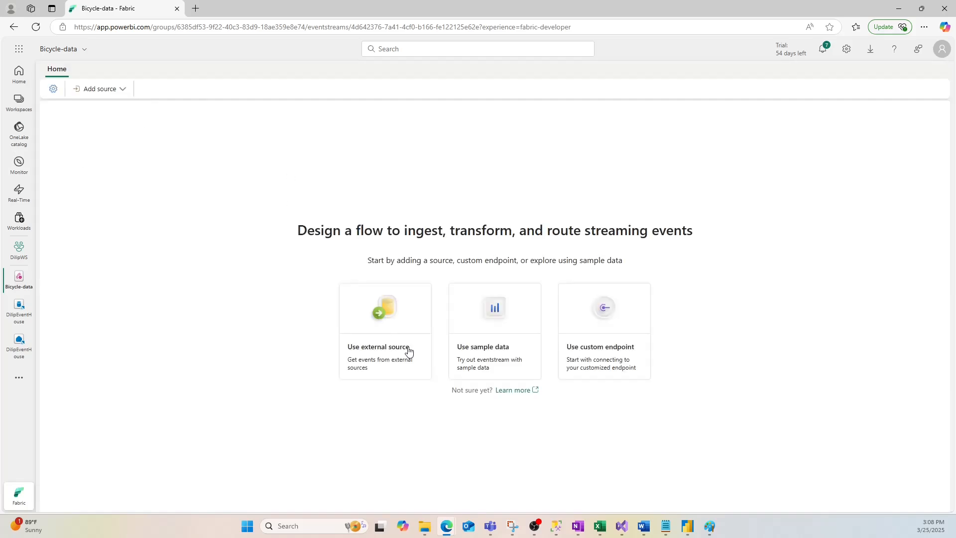
- Add a sample data source named Bicycles to the eventstream, using the Bicycles sample data set
{"action": "left_click", "coordinate": [122, 89]}
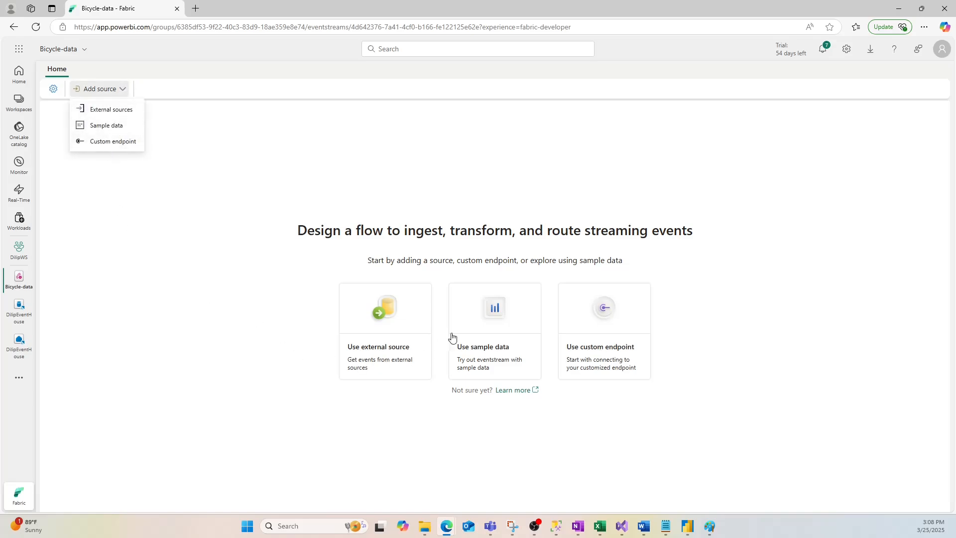
{"action": "left_click", "coordinate": [491, 314]}
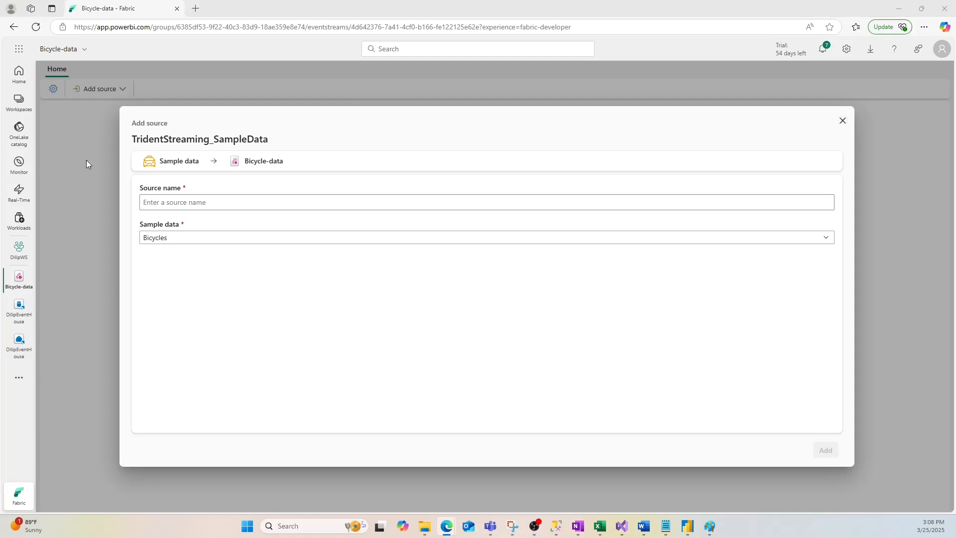
{"action": "left_click", "coordinate": [194, 198]}
{"action": "type", "text": "Bicycles"}
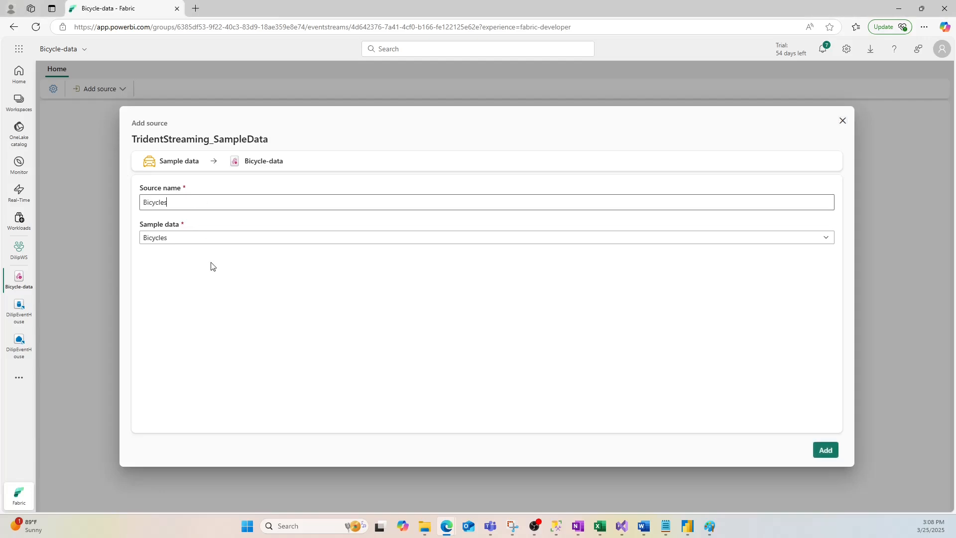
{"action": "left_click", "coordinate": [177, 239]}
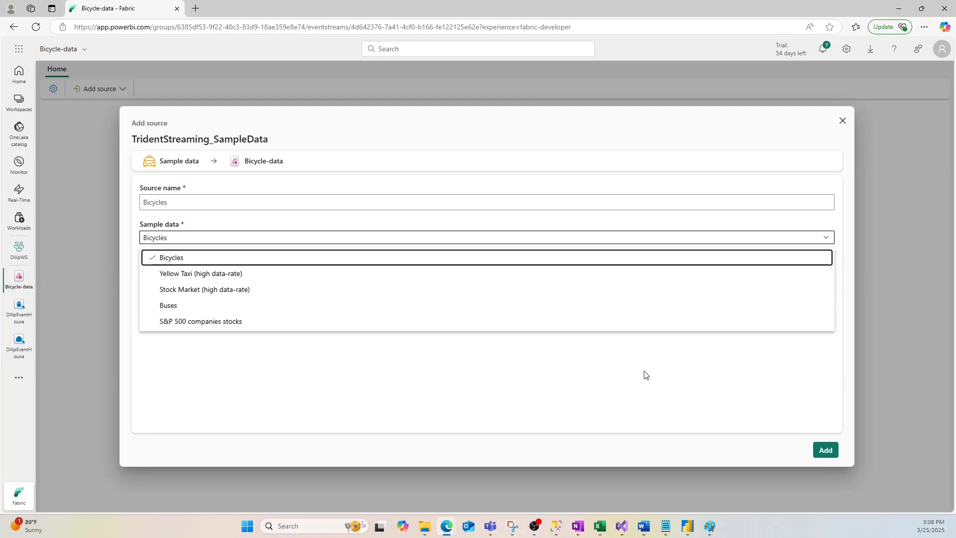
{"action": "left_click", "coordinate": [703, 418]}
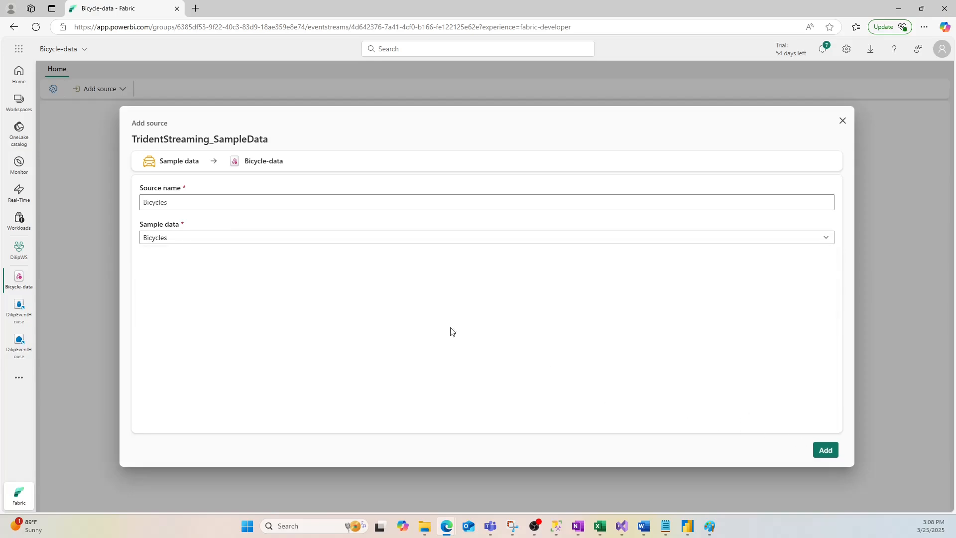
{"action": "left_click", "coordinate": [825, 450]}
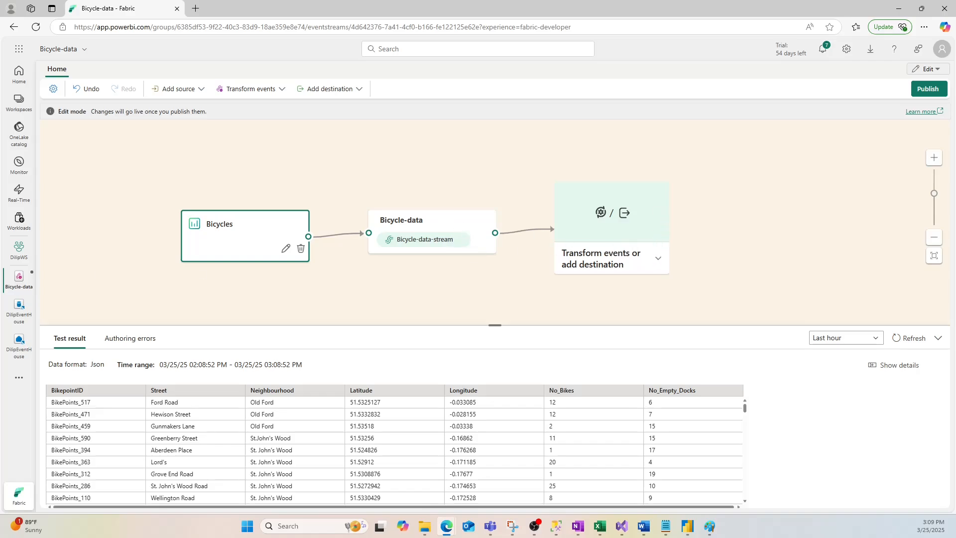
- Add an Eventhouse destination after the Bicycle-data stream, checking the flow against the diagram in Paint
{"action": "left_click", "coordinate": [657, 259]}
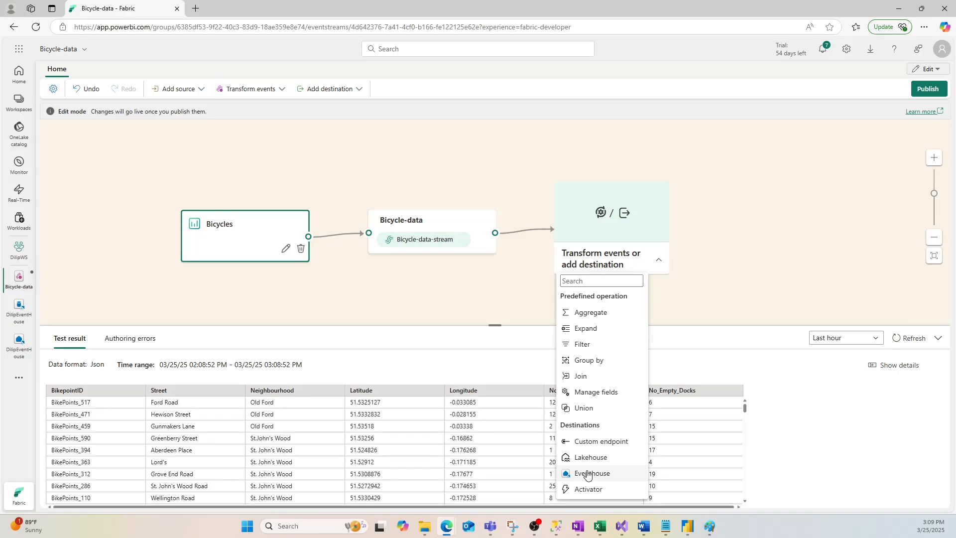
{"action": "left_click", "coordinate": [710, 526]}
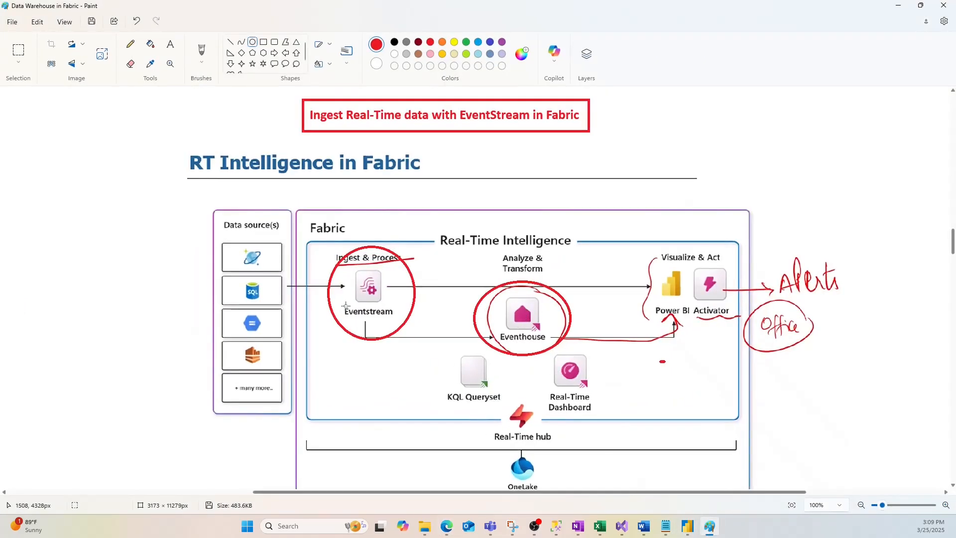
{"action": "left_click", "coordinate": [898, 6]}
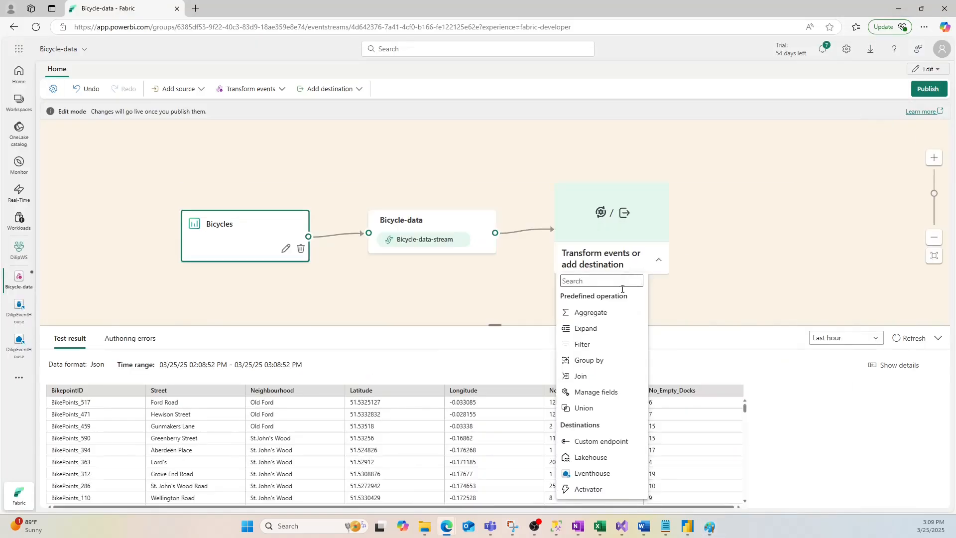
{"action": "left_click", "coordinate": [592, 473]}
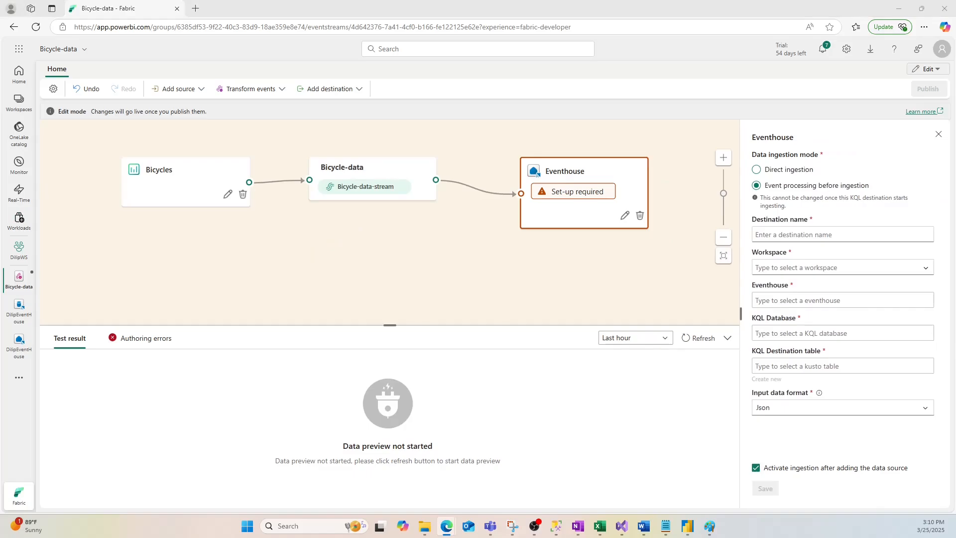
- Name the Eventhouse destination bikes-table
{"action": "left_click", "coordinate": [773, 234]}
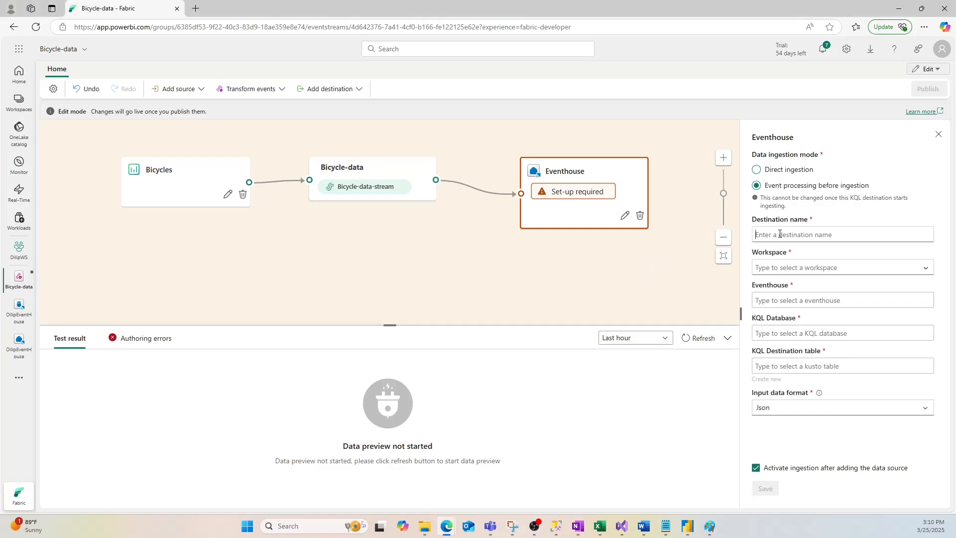
{"action": "type", "text": "bikes-Table"}
{"action": "left_click_drag", "start_coordinate": [790, 234], "coordinate": [751, 238]}
{"action": "left_click", "coordinate": [791, 235]}
{"action": "left_click", "coordinate": [769, 235]}
{"action": "left_click", "coordinate": [768, 236]}
{"action": "left_click", "coordinate": [769, 234]}
{"action": "left_click_drag", "start_coordinate": [774, 234], "coordinate": [801, 235]}
- Set the destination's workspace to DilipWS and its eventhouse to DilipEventHouse
{"action": "left_click", "coordinate": [801, 268]}
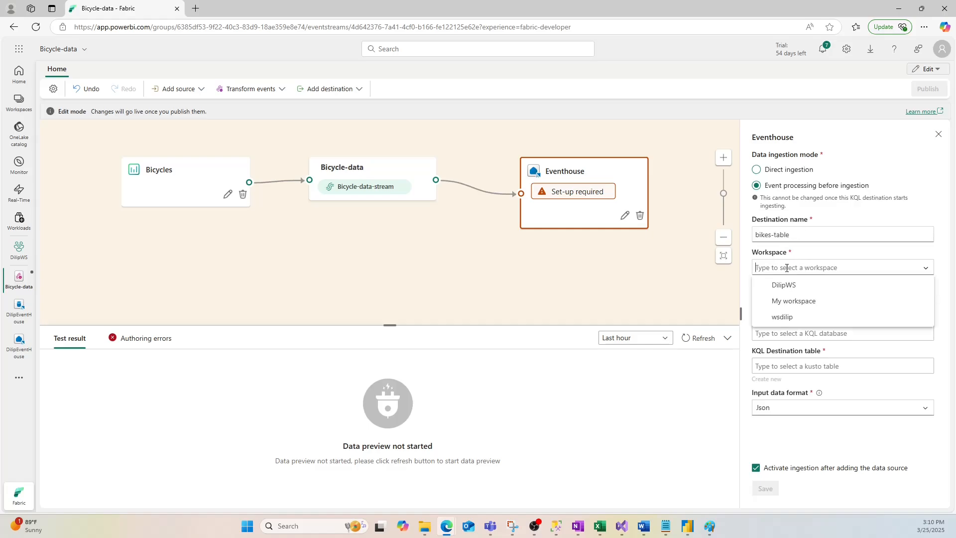
{"action": "left_click", "coordinate": [806, 267]}
{"action": "left_click", "coordinate": [829, 286]}
{"action": "left_click", "coordinate": [924, 267]}
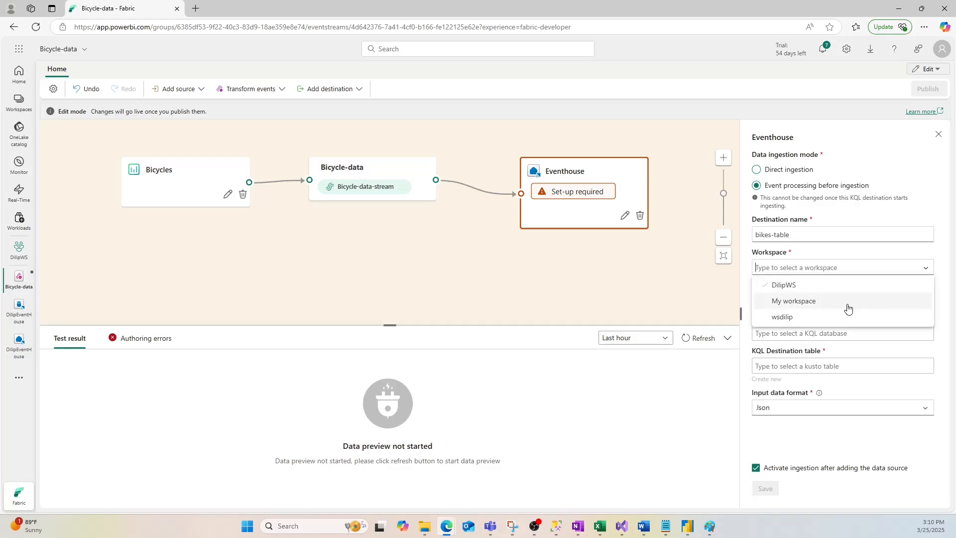
{"action": "left_click", "coordinate": [849, 297]}
{"action": "left_click", "coordinate": [848, 269]}
{"action": "left_click", "coordinate": [834, 288]}
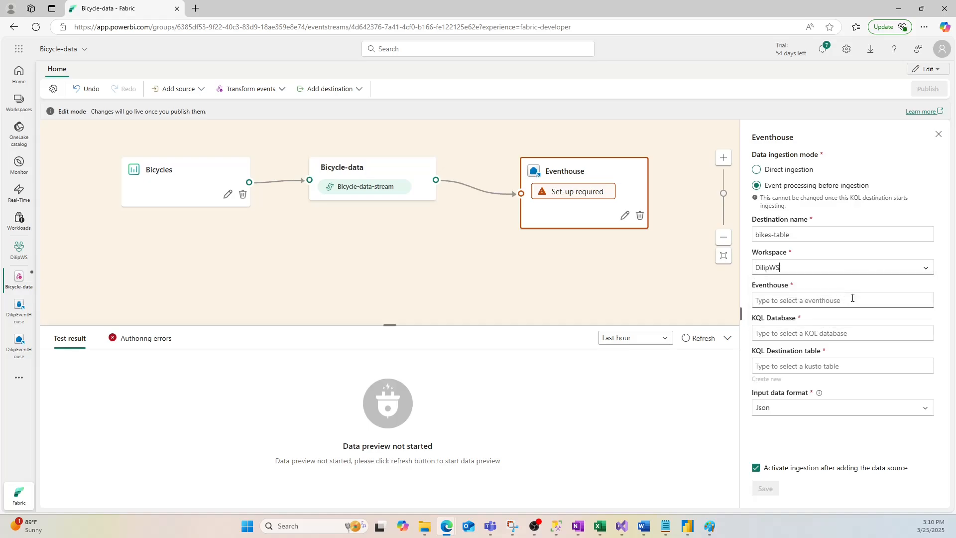
{"action": "left_click", "coordinate": [802, 299]}
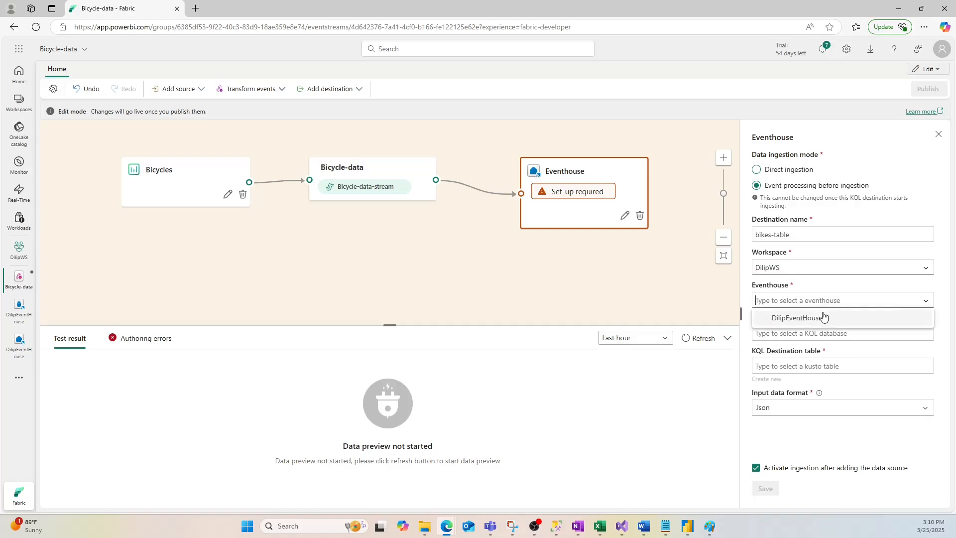
{"action": "left_click", "coordinate": [821, 319]}
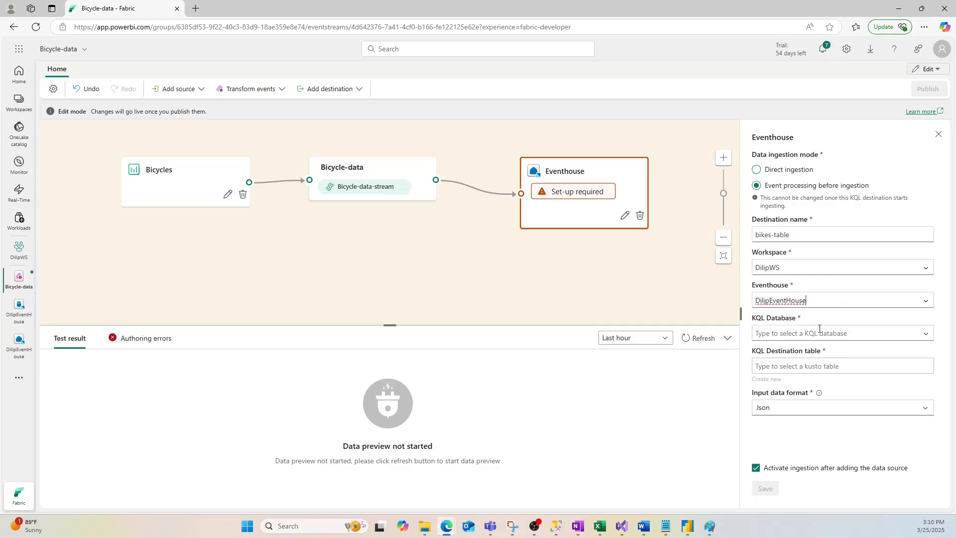
- Set the destination's KQL database to DilipEventHouse and create a new destination table named bikes
{"action": "left_click", "coordinate": [870, 333]}
{"action": "left_click", "coordinate": [799, 351]}
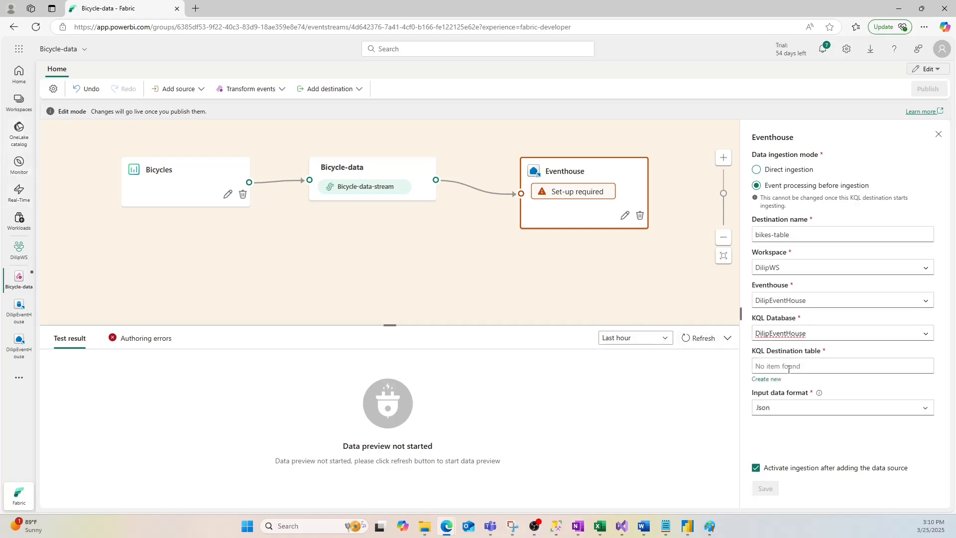
{"action": "left_click", "coordinate": [766, 379]}
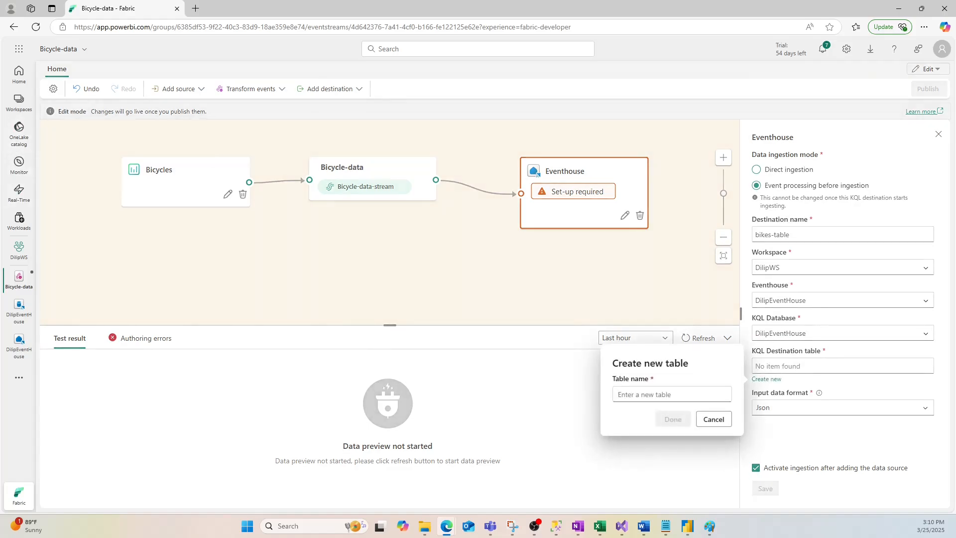
{"action": "left_click", "coordinate": [619, 393]}
{"action": "type", "text": "bikes"}
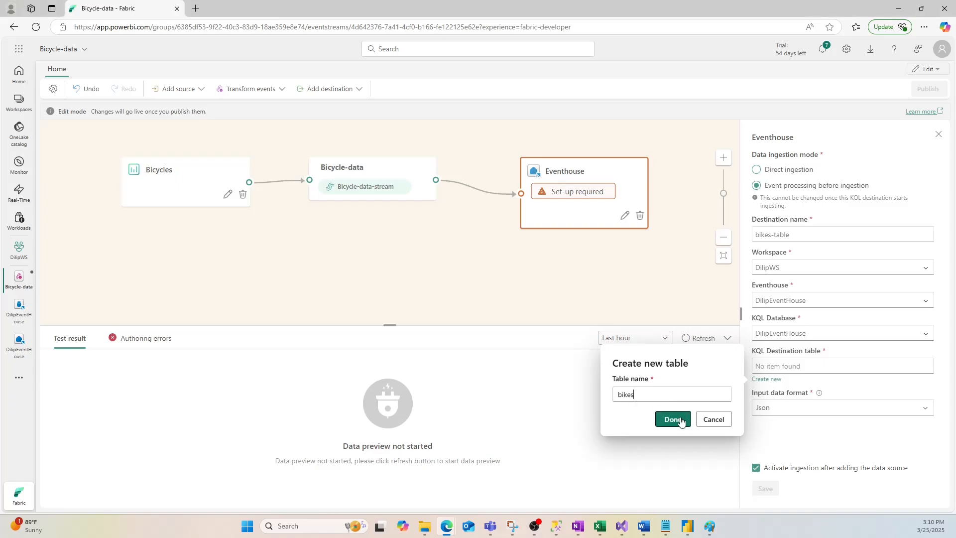
{"action": "left_click", "coordinate": [672, 419]}
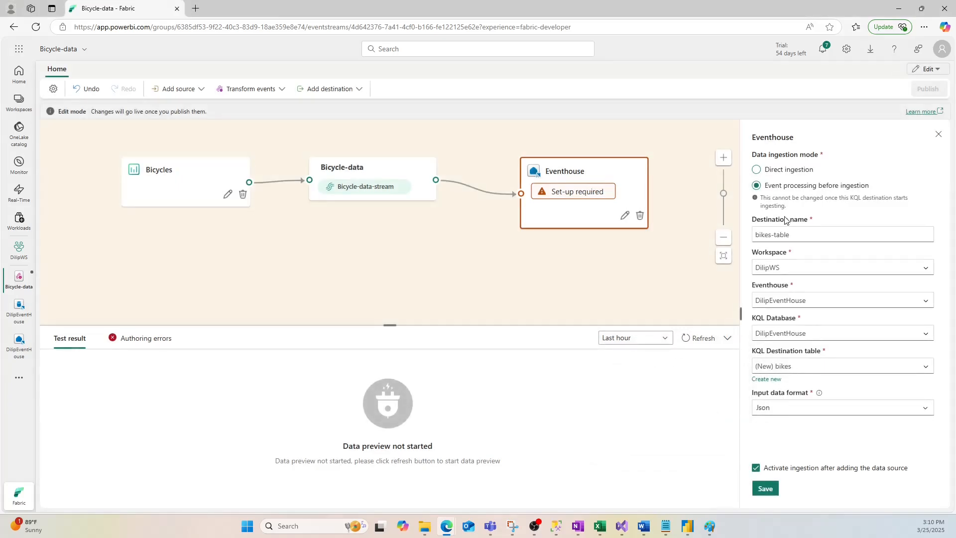
- Save the bikes-table destination settings and publish the eventstream
{"action": "left_click", "coordinate": [765, 489]}
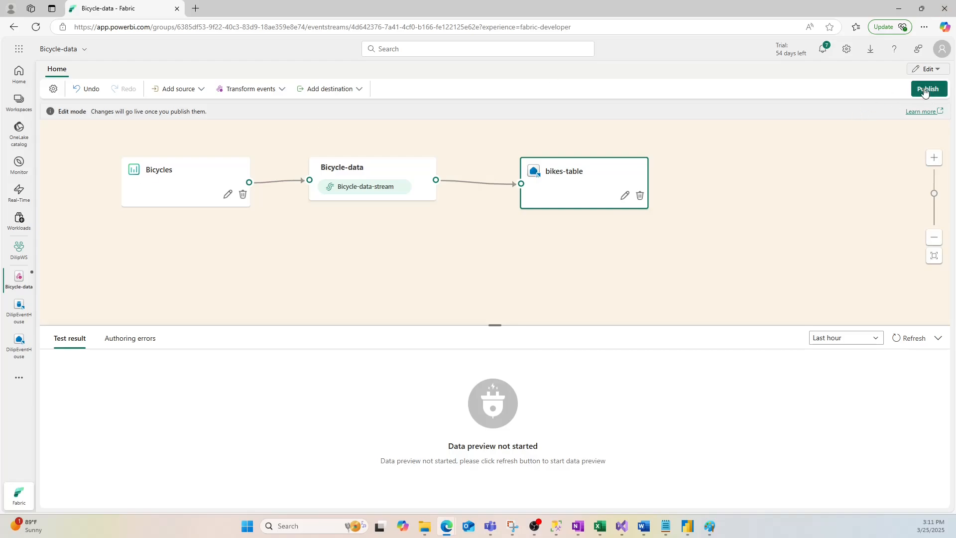
{"action": "left_click", "coordinate": [924, 93]}
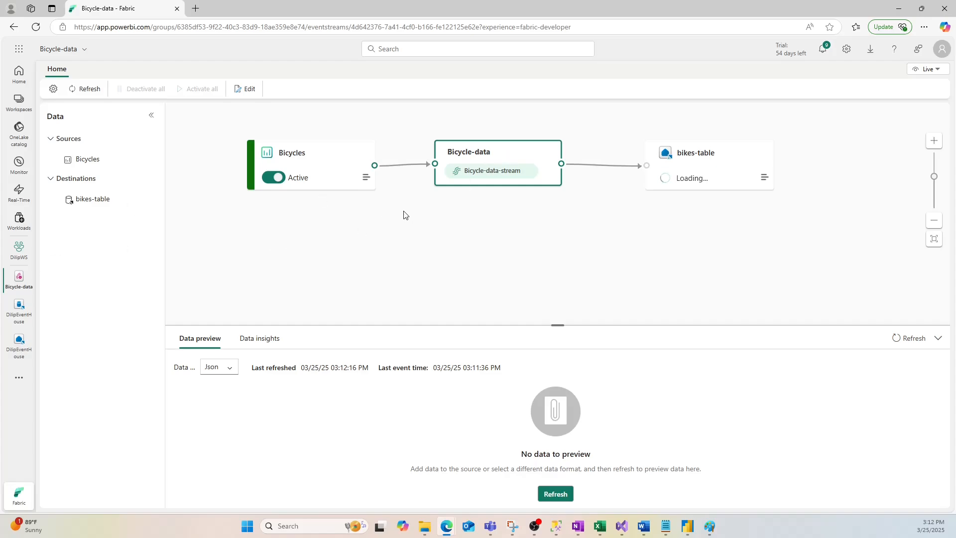
- Reopen the eventstream for editing, add a Group by transformation, and connect the Bicycle-data stream's output to it
{"action": "left_click", "coordinate": [248, 90]}
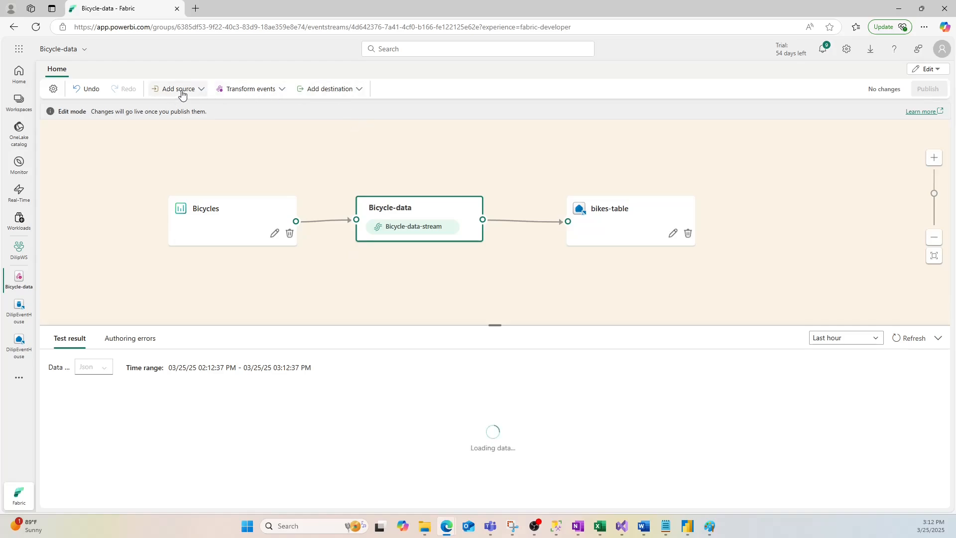
{"action": "left_click", "coordinate": [250, 91]}
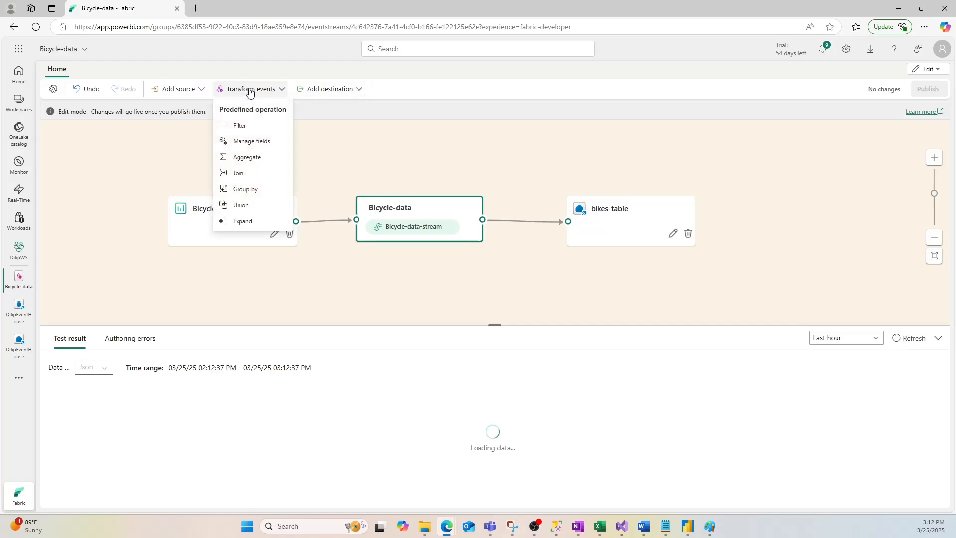
{"action": "left_click", "coordinate": [245, 190]}
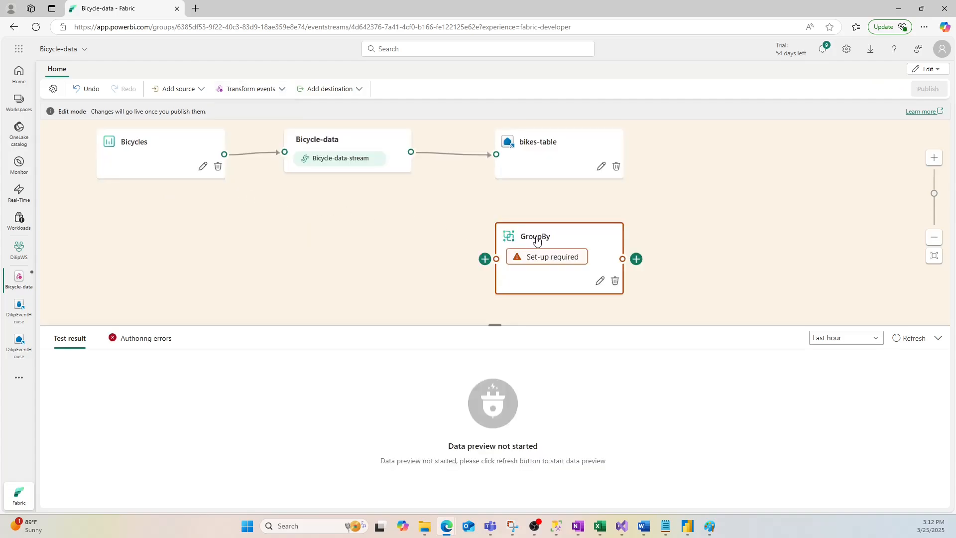
{"action": "left_click", "coordinate": [366, 154]}
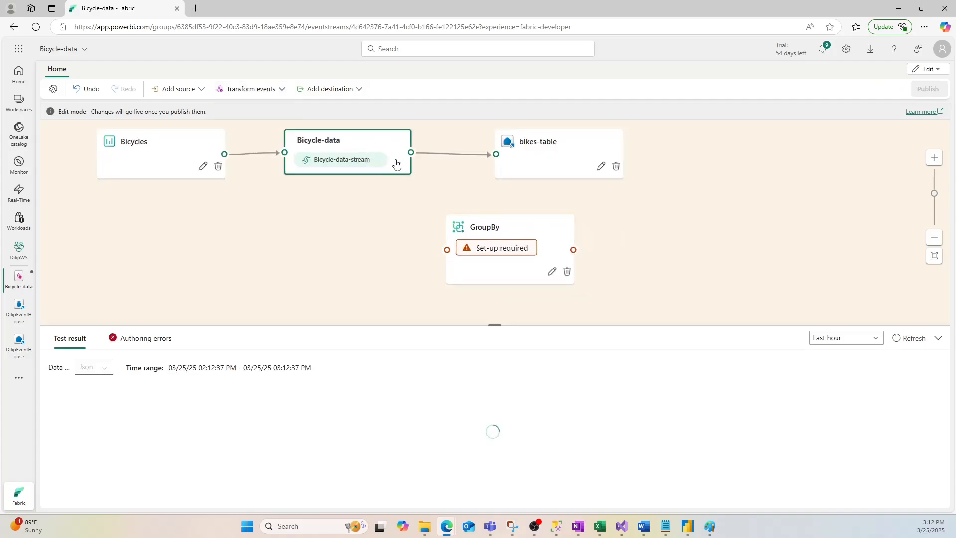
{"action": "left_click_drag", "start_coordinate": [410, 153], "coordinate": [481, 249]}
{"action": "left_click", "coordinate": [491, 249]}
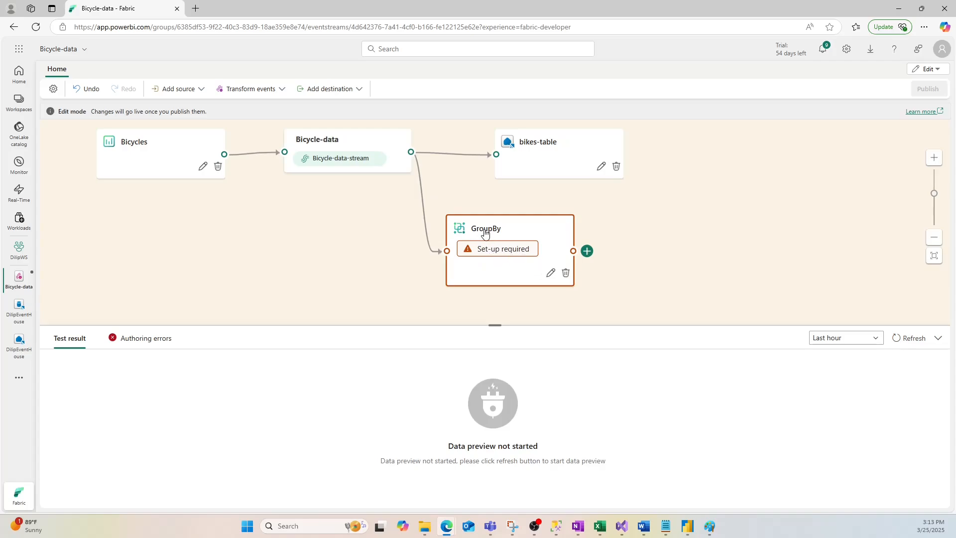
- Open the Group by node's settings and name the operation GroupByStreet
{"action": "left_click", "coordinate": [550, 274]}
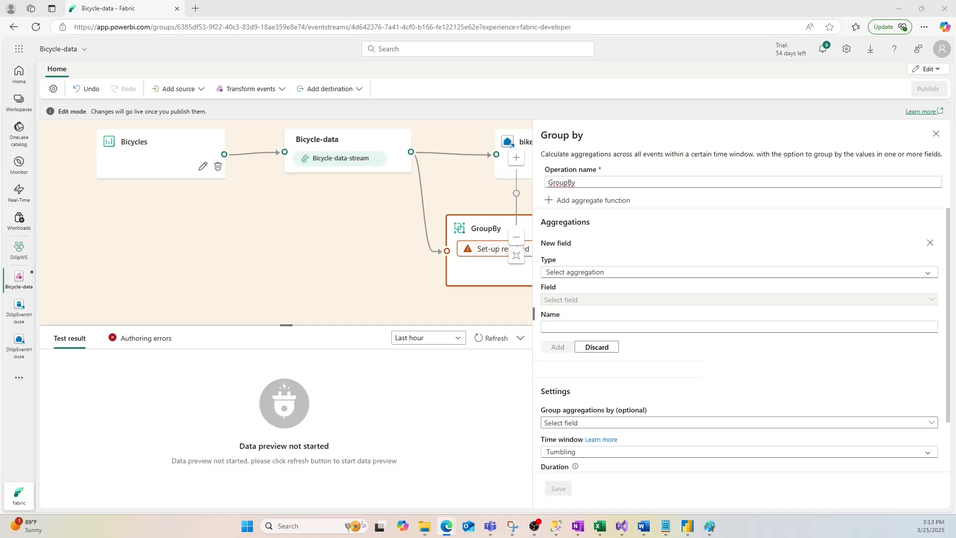
{"action": "double_click", "coordinate": [550, 183]}
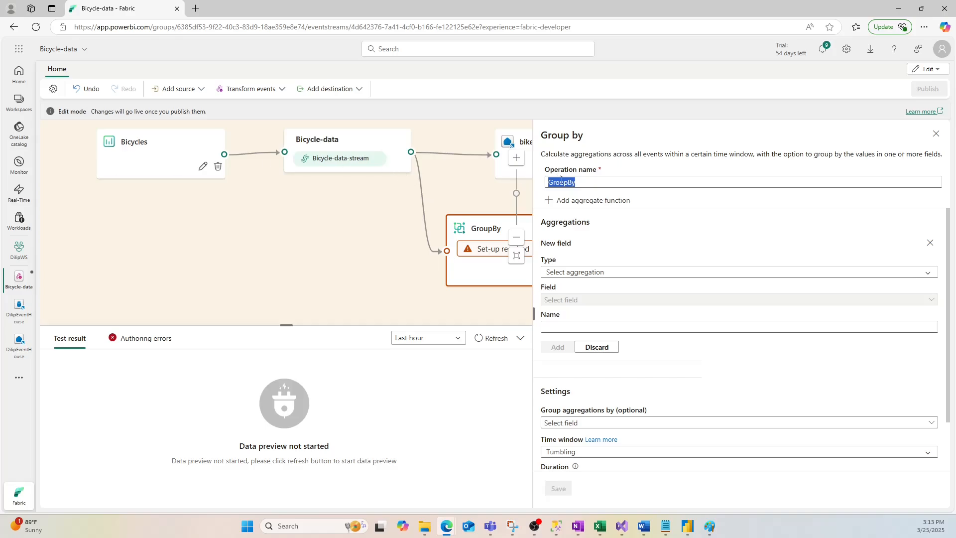
{"action": "left_click", "coordinate": [586, 182]}
{"action": "type", "text": "Stree"}
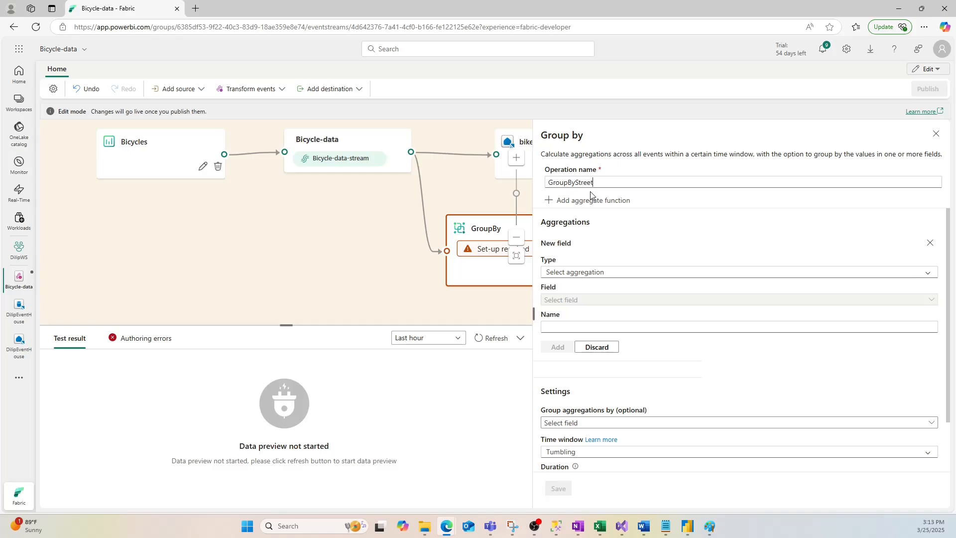
{"action": "type", "text": "t"}
- Add a Sum aggregation on the No_Bikes field to the GroupByStreet operation
{"action": "left_click", "coordinate": [577, 277]}
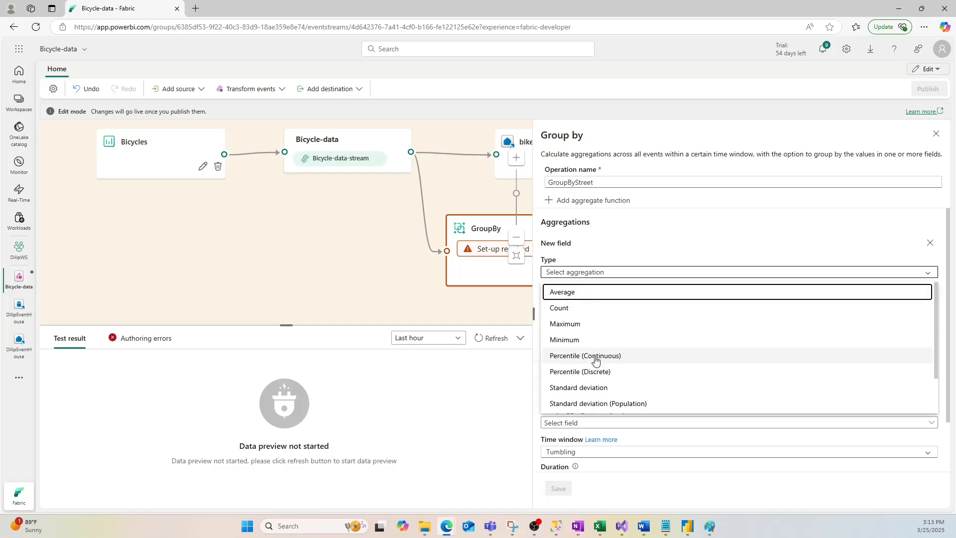
{"action": "scroll", "coordinate": [595, 360], "scroll_direction": "down", "scroll_amount": 2}
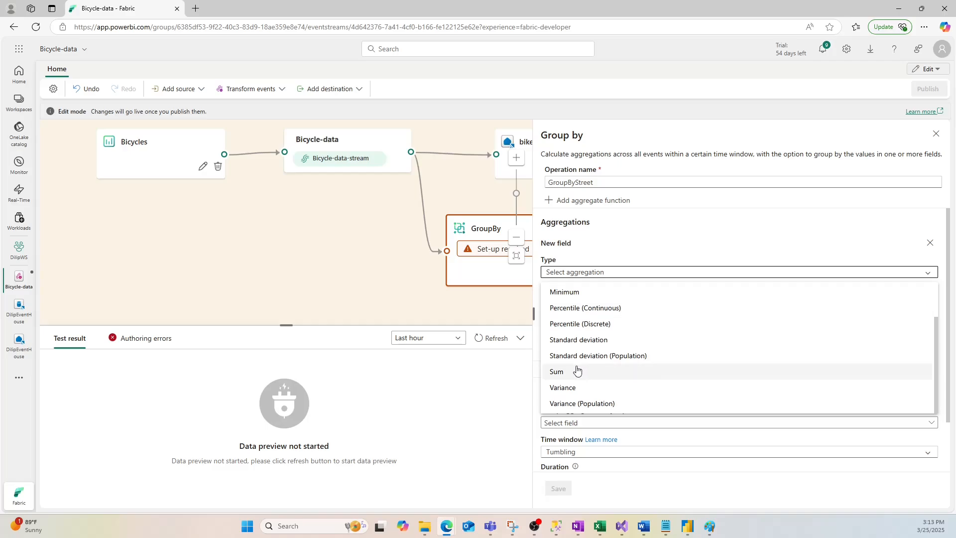
{"action": "left_click", "coordinate": [578, 371]}
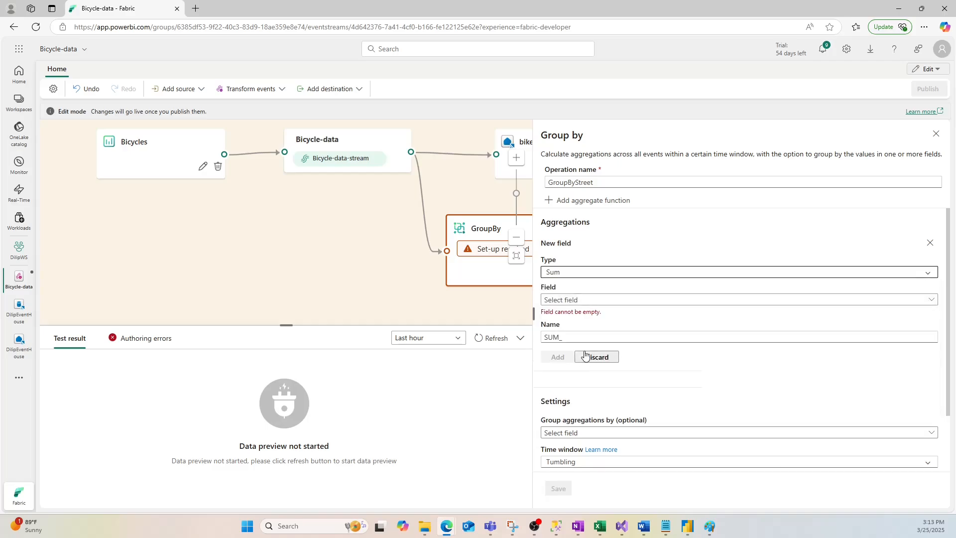
{"action": "left_click", "coordinate": [588, 300]}
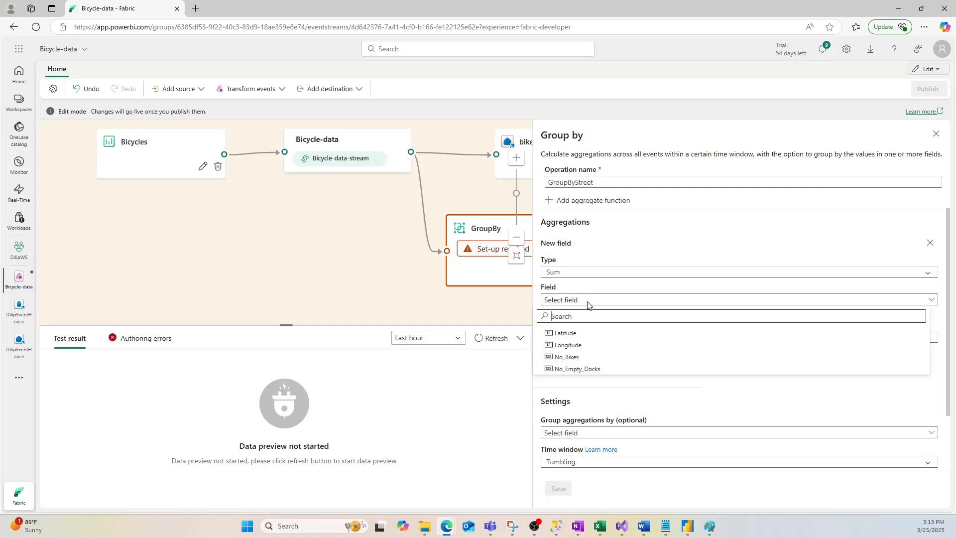
{"action": "left_click", "coordinate": [589, 357]}
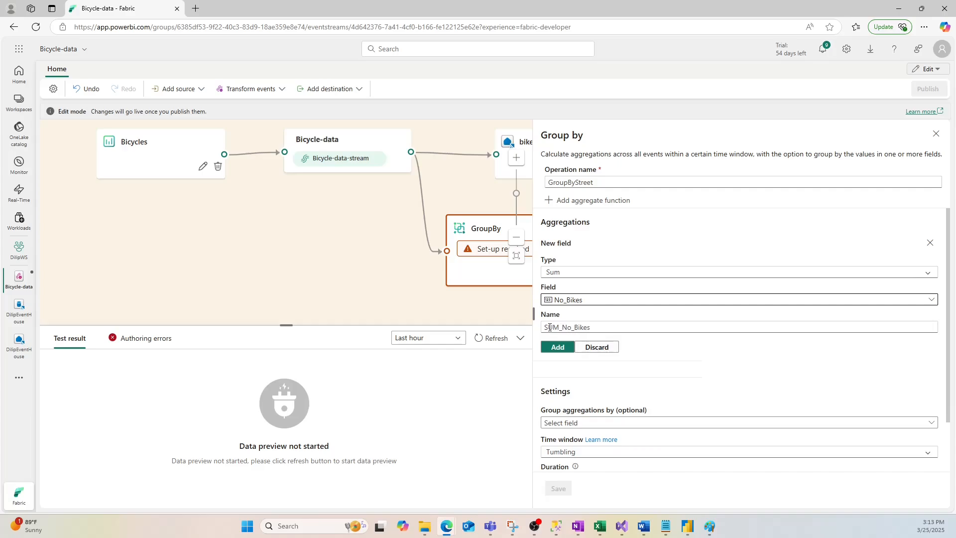
{"action": "left_click", "coordinate": [557, 347]}
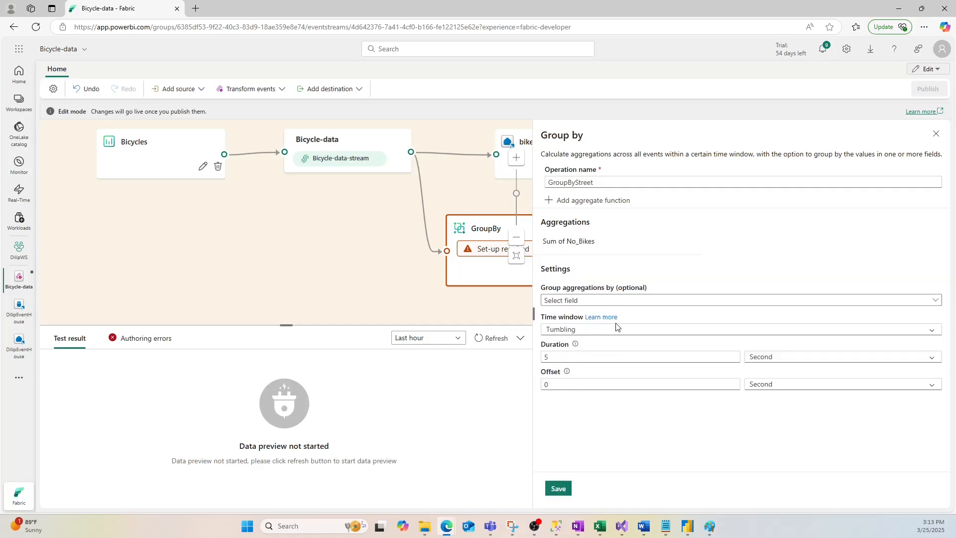
- Group the aggregation by Street with a Tumbling time window and save the operation
{"action": "left_click", "coordinate": [598, 301]}
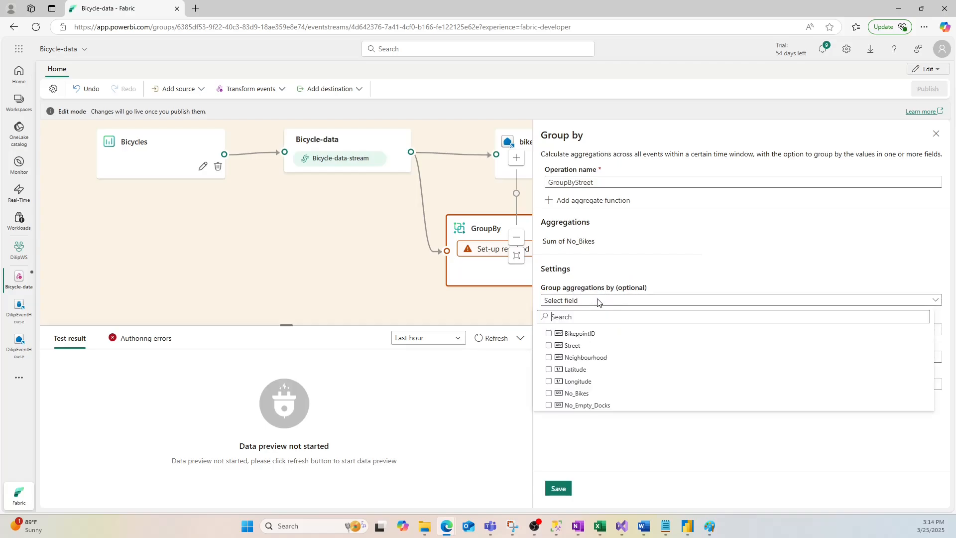
{"action": "left_click", "coordinate": [588, 346]}
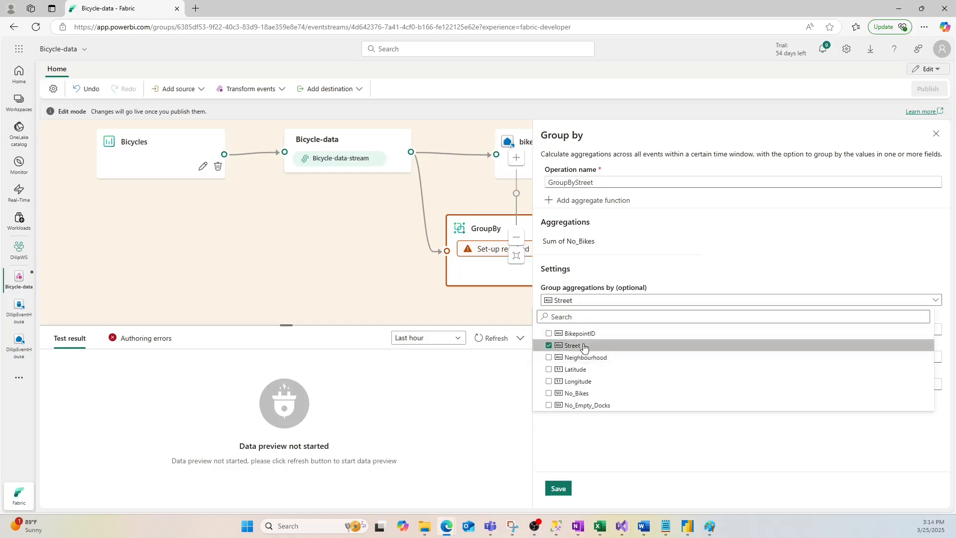
{"action": "left_click", "coordinate": [671, 271]}
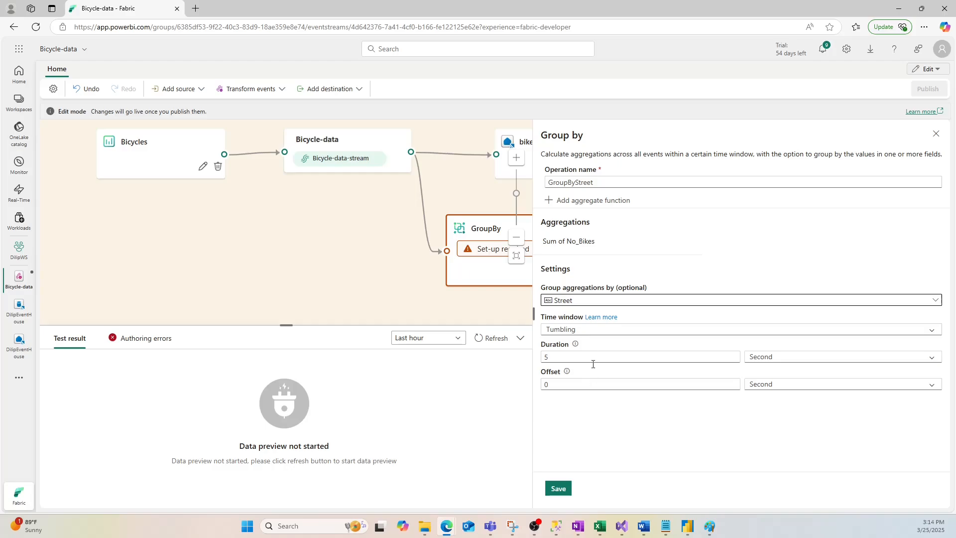
{"action": "left_click", "coordinate": [594, 330]}
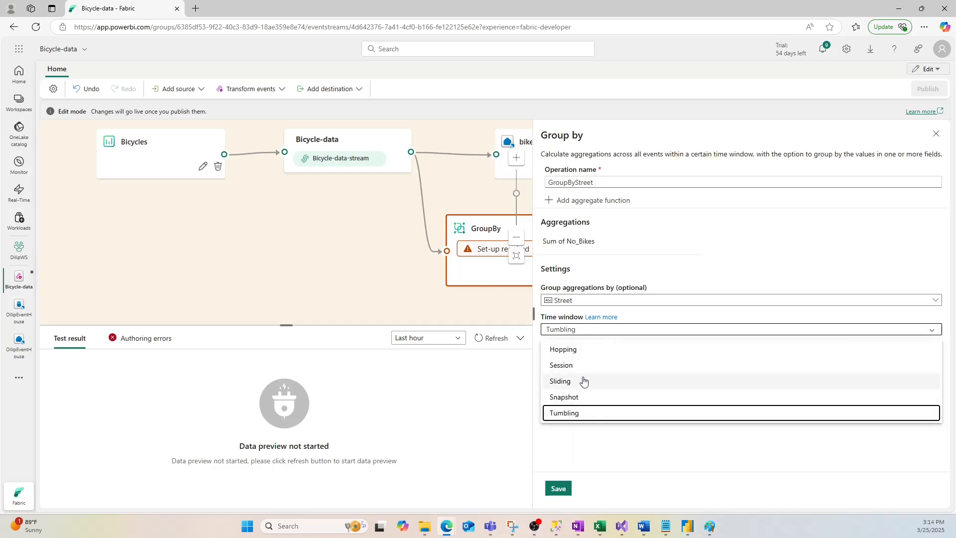
{"action": "left_click", "coordinate": [572, 413]}
{"action": "left_click", "coordinate": [557, 489]}
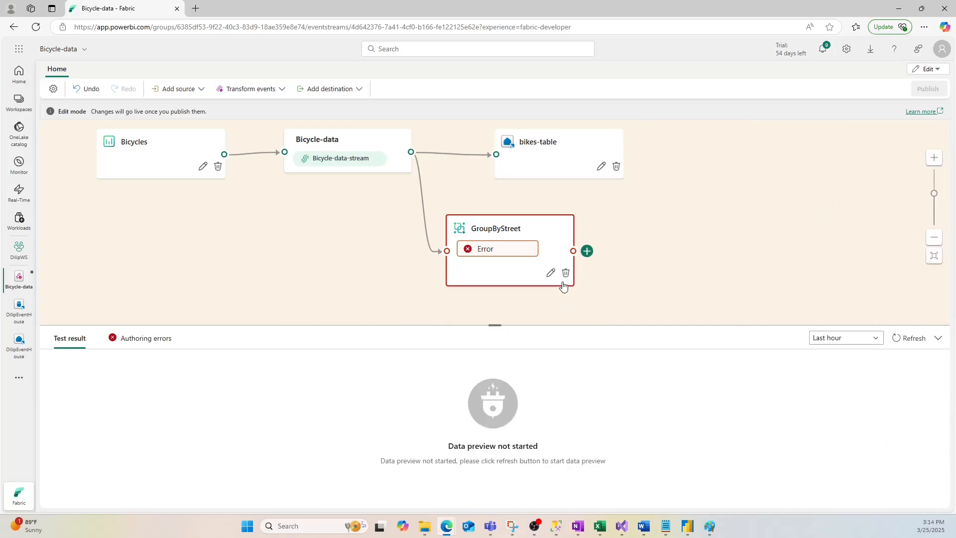
- Append an Eventhouse destination after the GroupByStreet node
{"action": "mouse_move", "coordinate": [488, 255]}
{"action": "mouse_move", "coordinate": [519, 253]}
{"action": "left_click", "coordinate": [587, 251]}
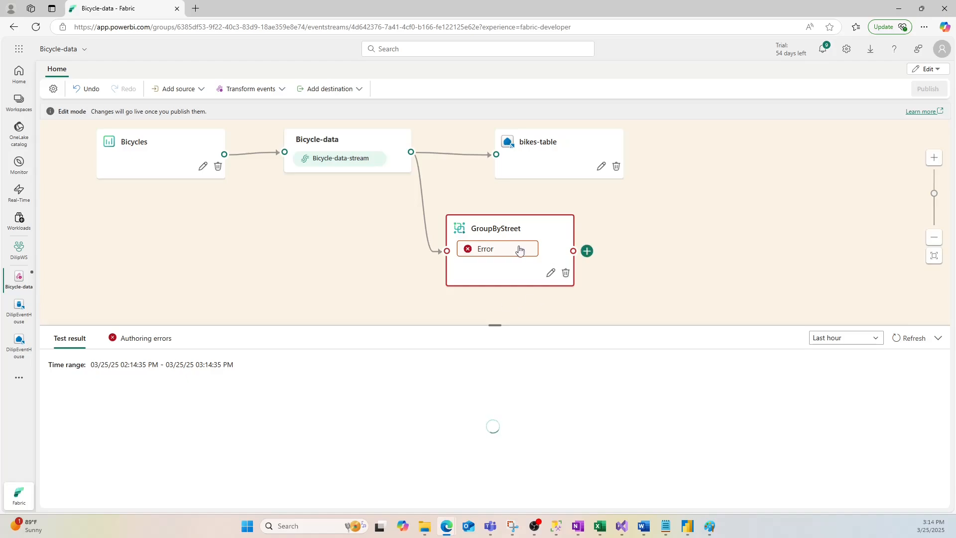
{"action": "right_click", "coordinate": [588, 251]}
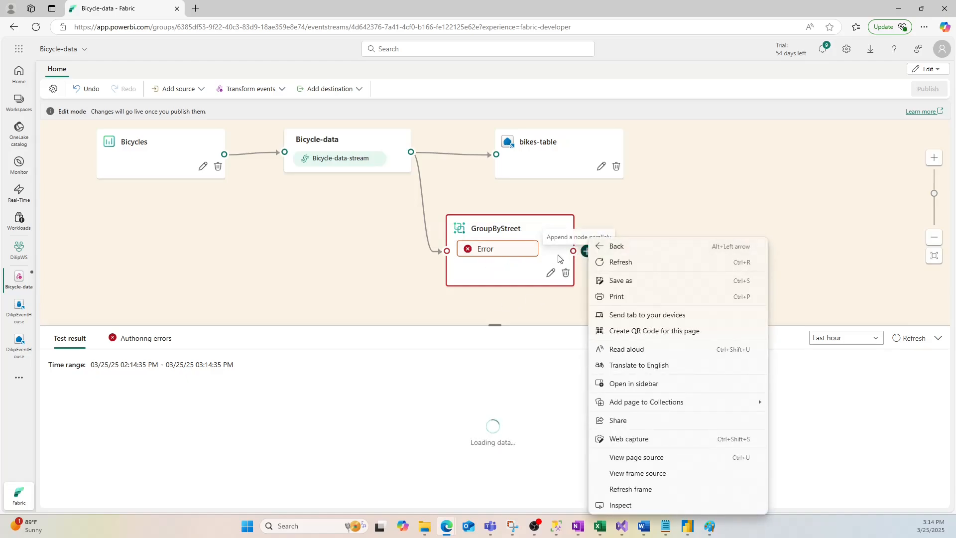
{"action": "left_click", "coordinate": [587, 251]}
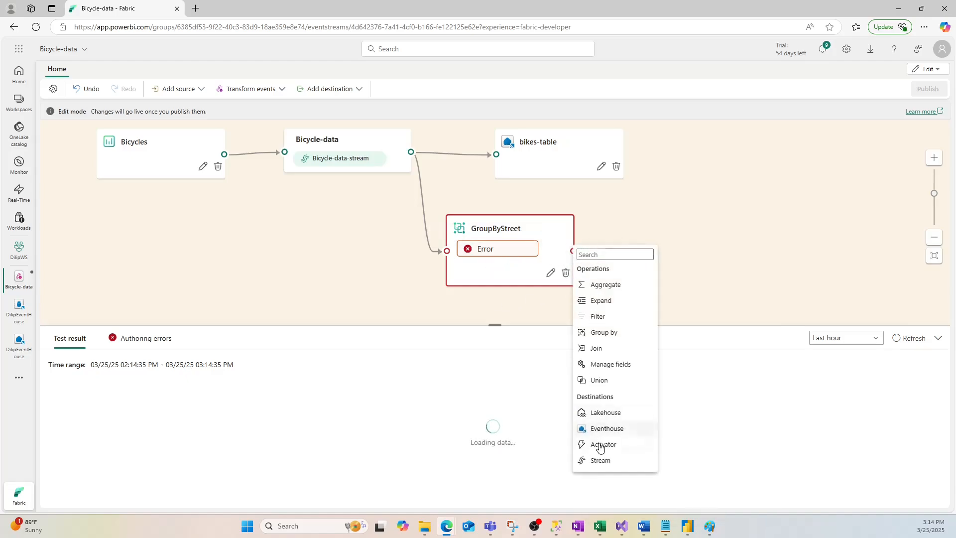
{"action": "left_click", "coordinate": [604, 430]}
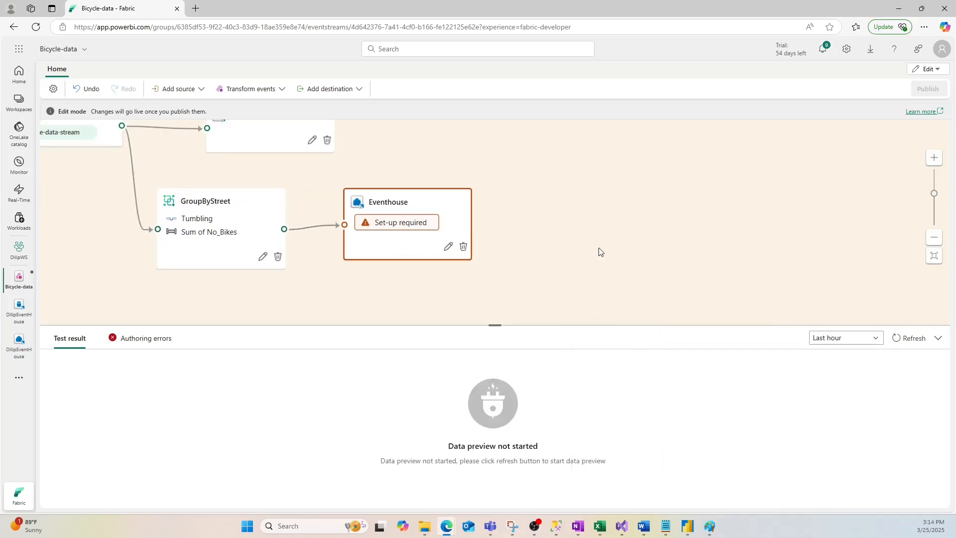
- Open the new Eventhouse destination's settings and name it bikes-by-street-table
{"action": "left_click", "coordinate": [448, 247]}
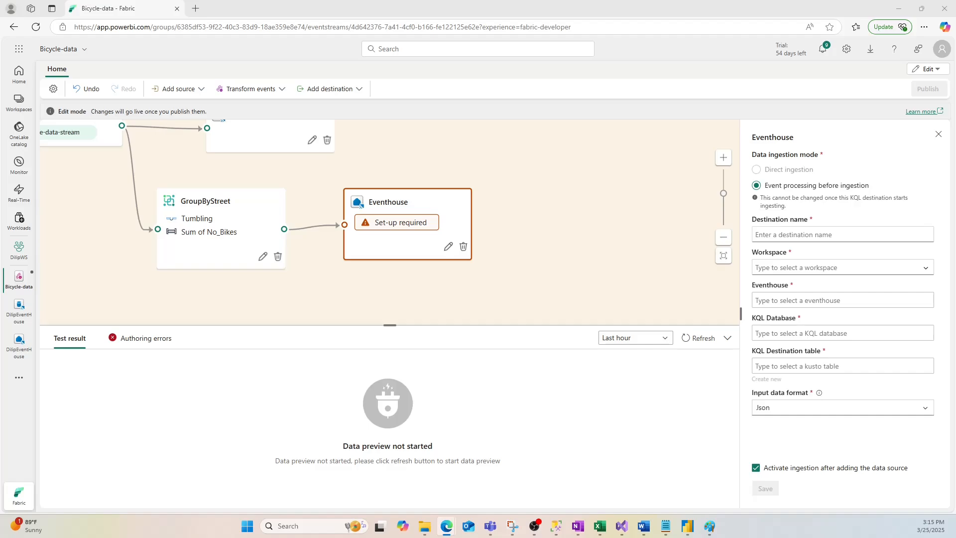
{"action": "left_click", "coordinate": [852, 234]}
{"action": "type", "text": "bikes-by-street-table"}
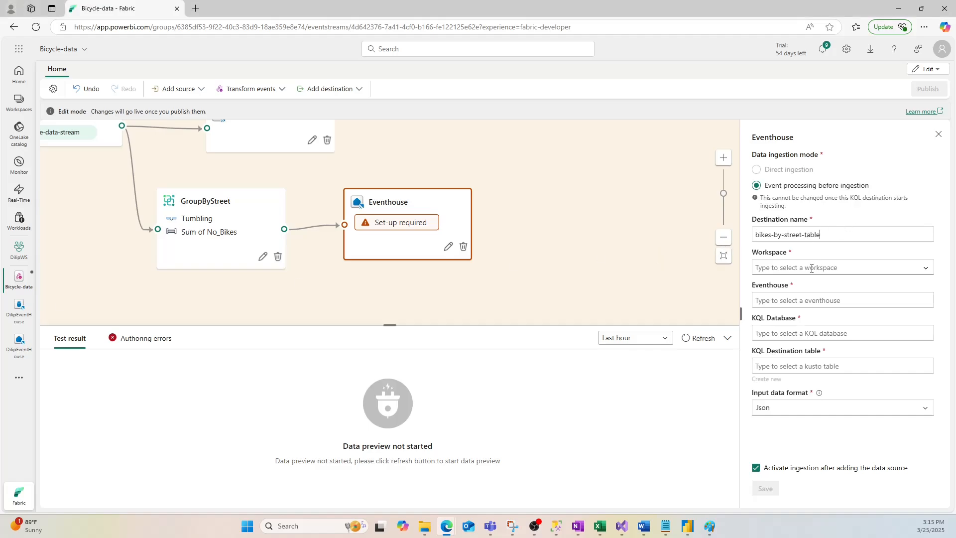
- Set the destination's workspace to DilipWS, with DilipEventHouse as both its eventhouse and KQL database
{"action": "left_click", "coordinate": [779, 268]}
{"action": "left_click", "coordinate": [782, 282]}
{"action": "left_click", "coordinate": [781, 300]}
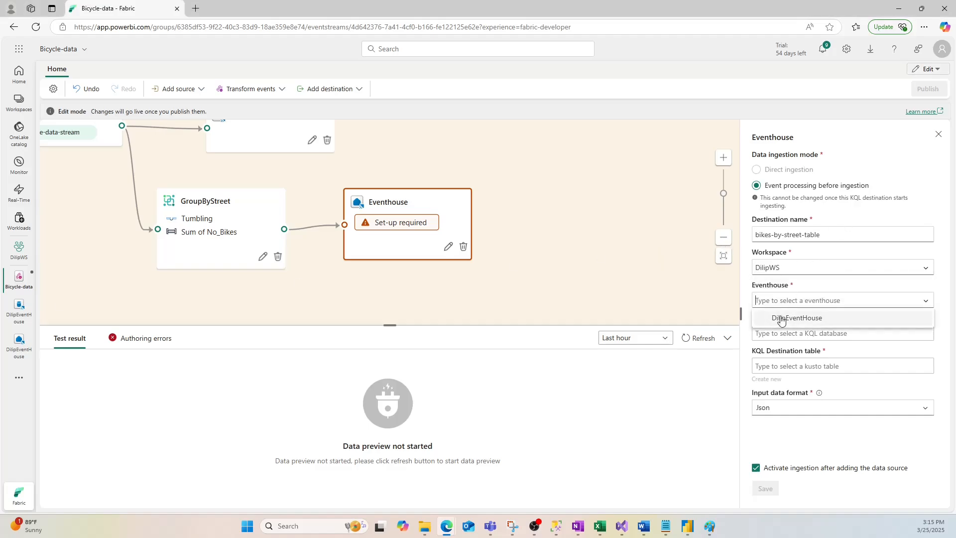
{"action": "left_click", "coordinate": [781, 317]}
{"action": "left_click", "coordinate": [781, 333]}
{"action": "left_click", "coordinate": [781, 348]}
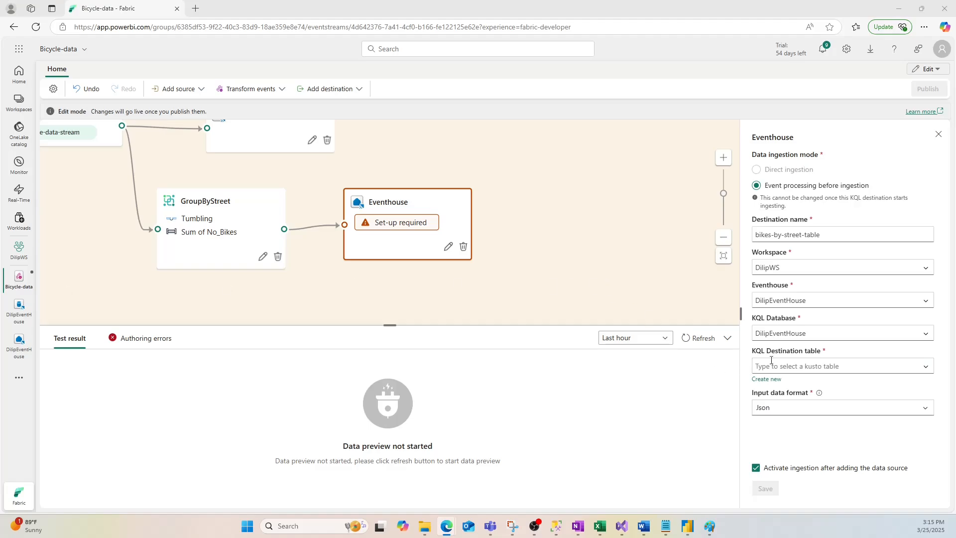
- Create a new KQL destination table named bikes-by-street for this destination
{"action": "left_click", "coordinate": [767, 379]}
{"action": "type", "text": "bikes-by-street"}
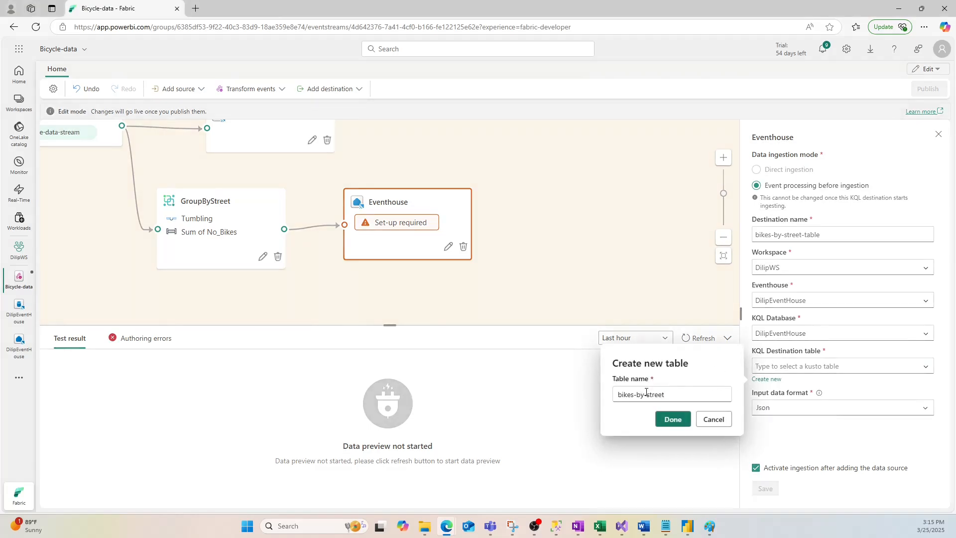
{"action": "left_click", "coordinate": [673, 419]}
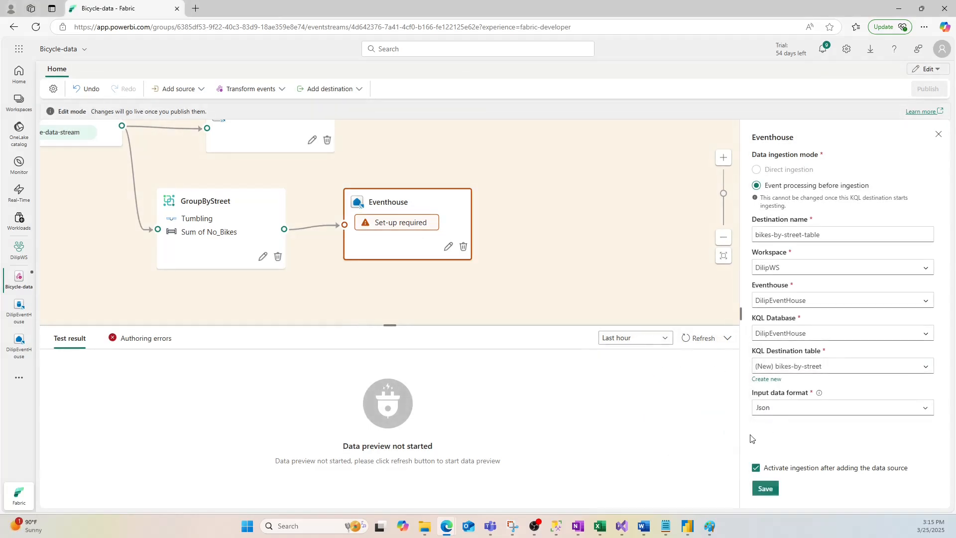
- Save the bikes-by-street-table destination settings and publish the eventstream
{"action": "left_click", "coordinate": [765, 488]}
{"action": "left_click", "coordinate": [927, 89]}
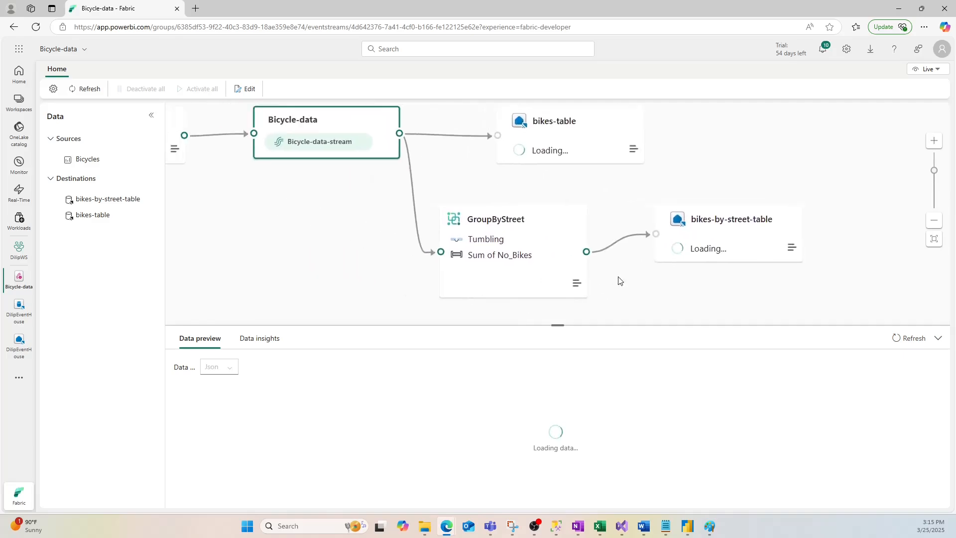
{"action": "left_click", "coordinate": [936, 224]}
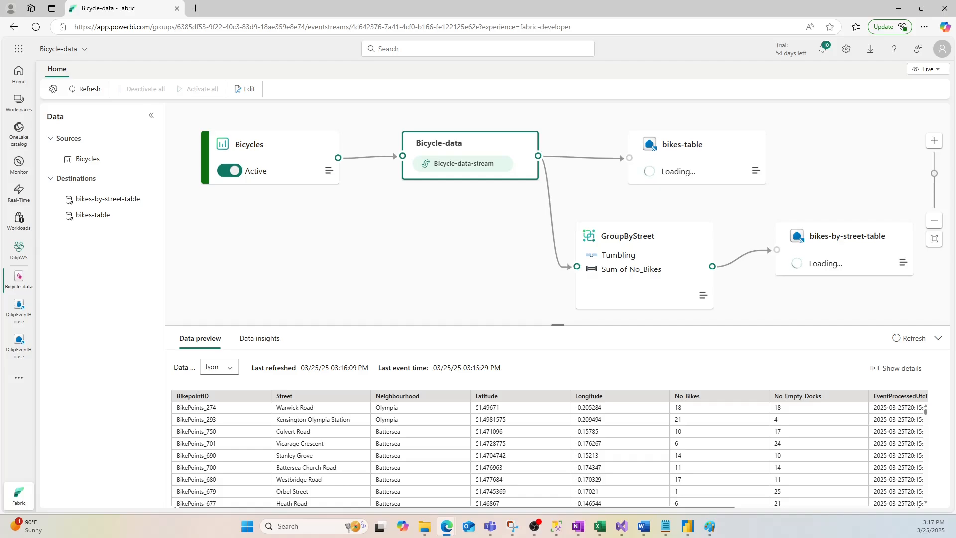
{"action": "key", "text": "alt+Tab"}
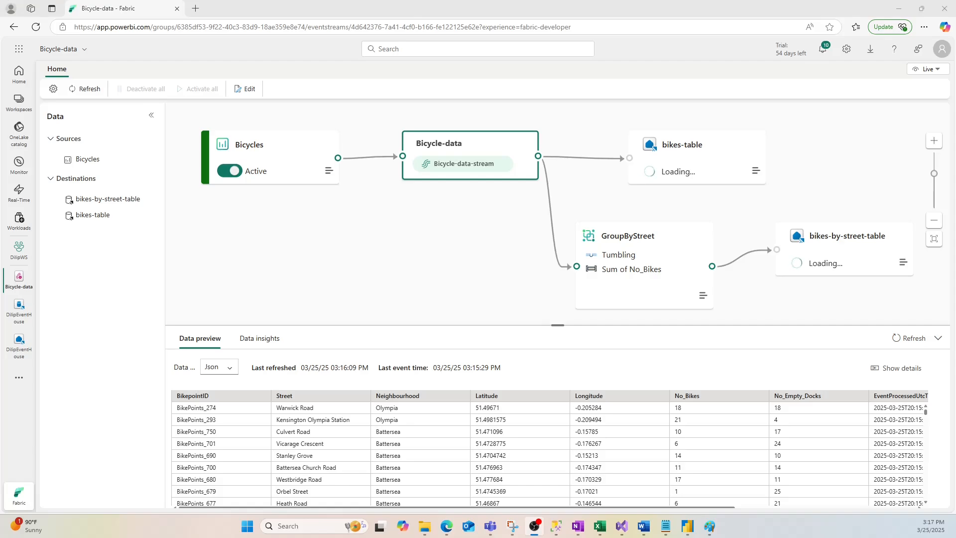
{"action": "key", "text": "alt+Tab"}
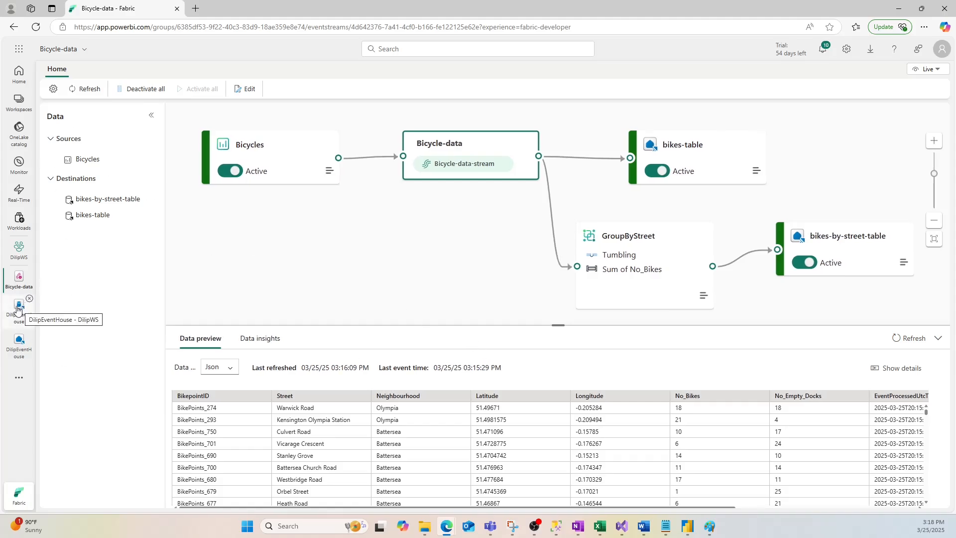
- Preview the data arriving in the bikes-by-street-table destination
{"action": "left_click", "coordinate": [108, 200]}
{"action": "right_click", "coordinate": [149, 198]}
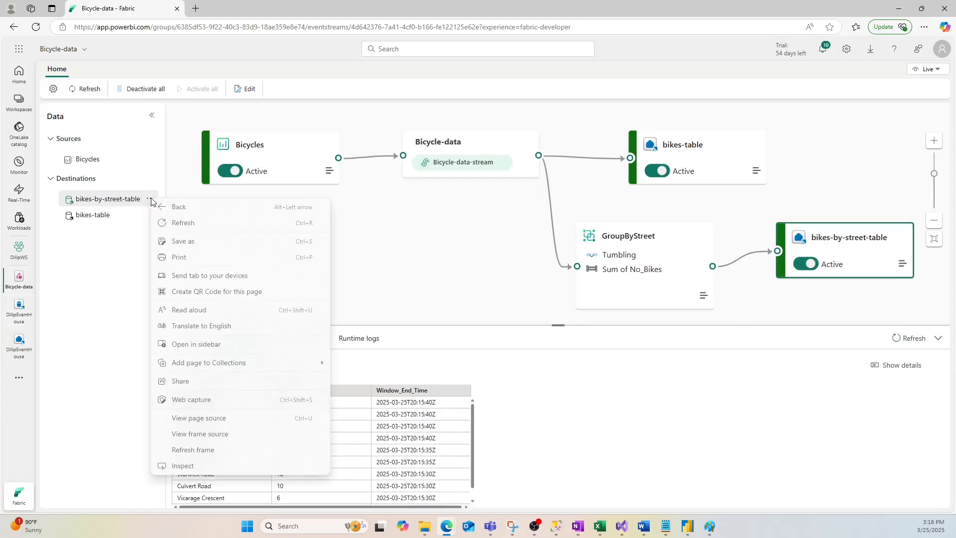
{"action": "key", "text": "Escape"}
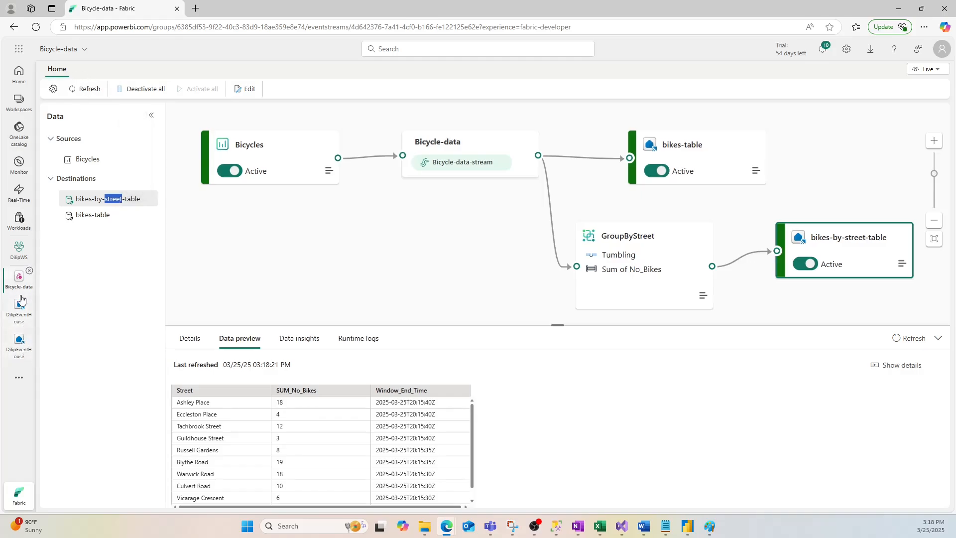
- Open DilipEventHouse, go to its DilipEventHouse KQL database, and open the embedded DilipEventHouse_queryset
{"action": "left_click", "coordinate": [19, 341]}
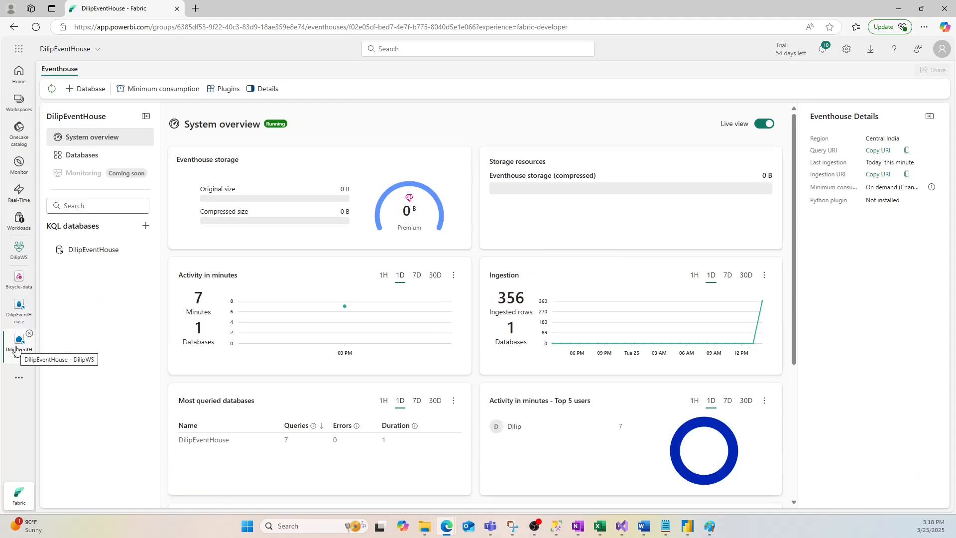
{"action": "left_click", "coordinate": [77, 157]}
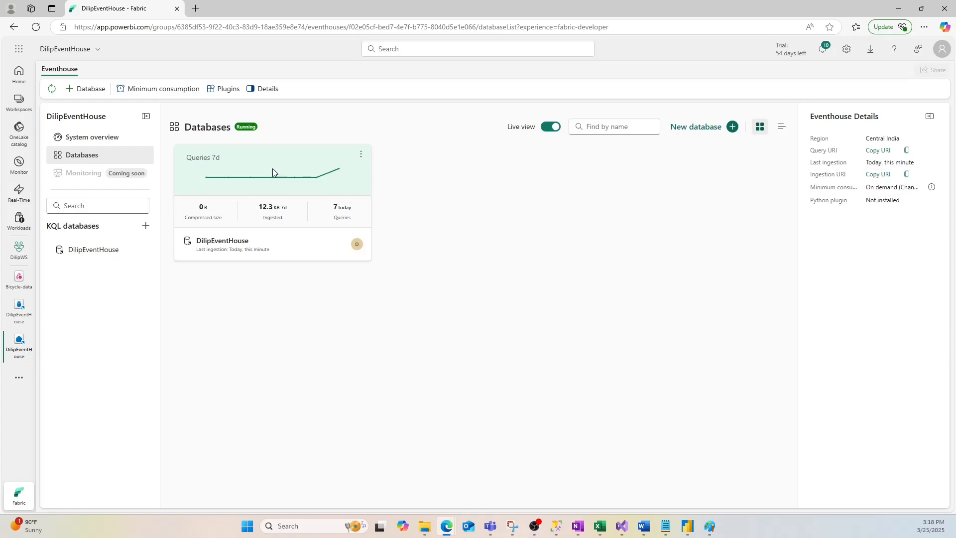
{"action": "left_click", "coordinate": [112, 250]}
{"action": "left_click", "coordinate": [109, 261]}
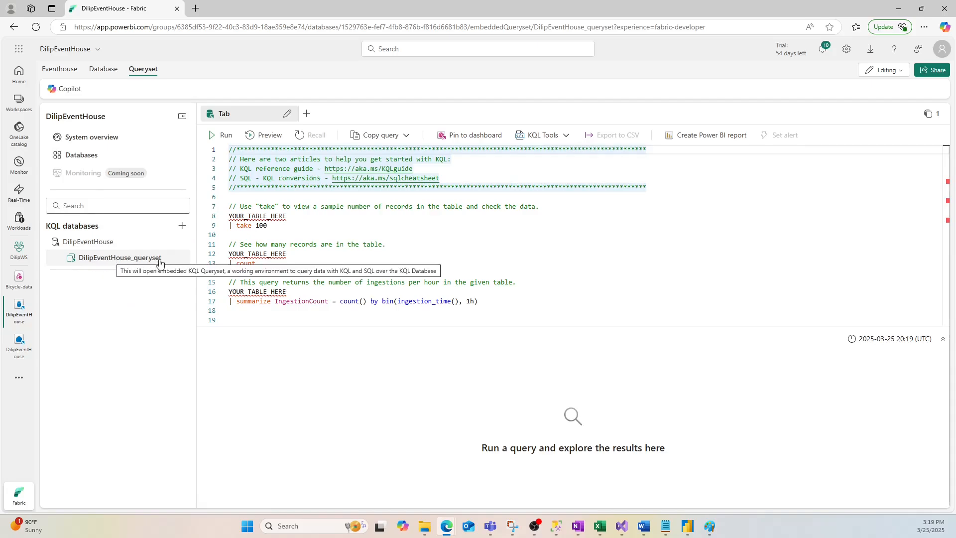
{"action": "left_click", "coordinate": [209, 152]}
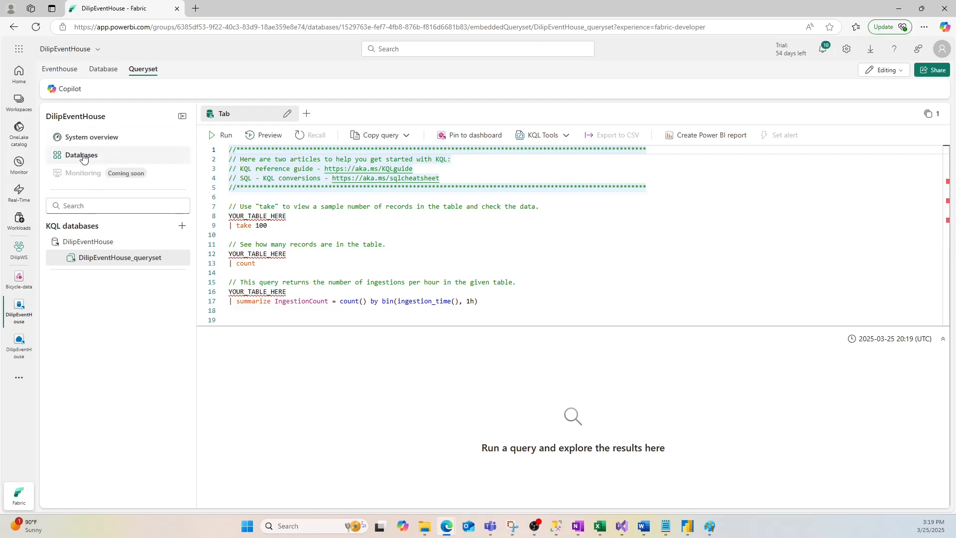
- Return to the Bicycle-data eventstream and preview the data of the Bicycles source, bikes-by-street-table and bikes-table
{"action": "left_click", "coordinate": [19, 278]}
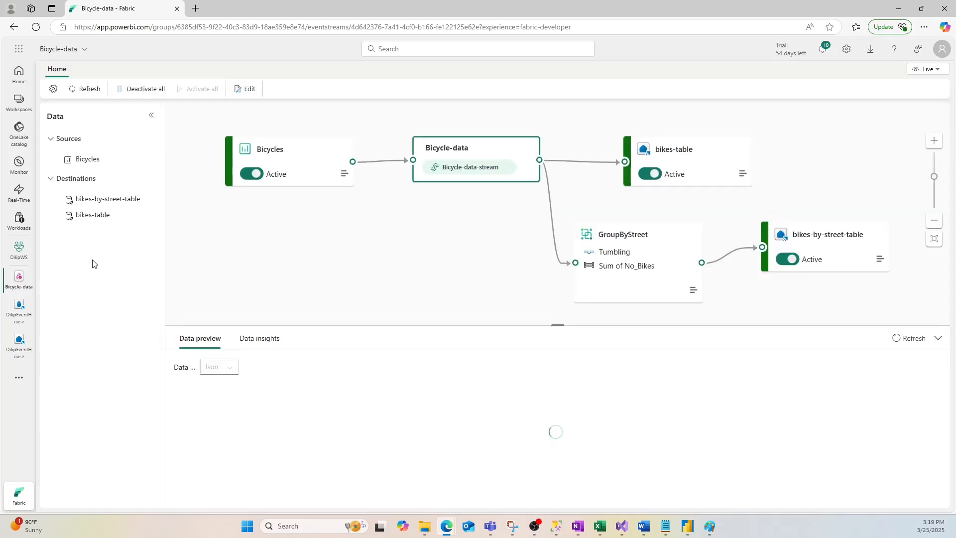
{"action": "left_click", "coordinate": [86, 159]}
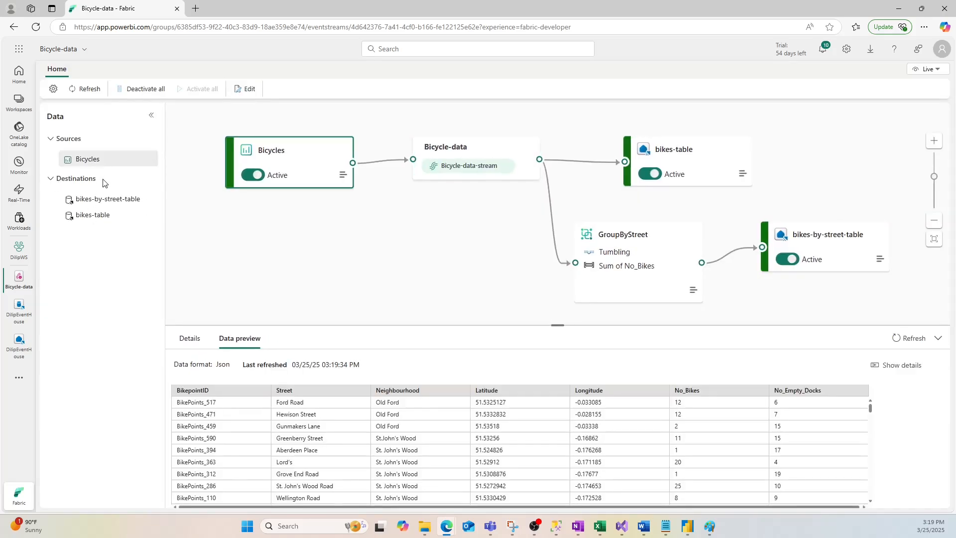
{"action": "left_click", "coordinate": [78, 198]}
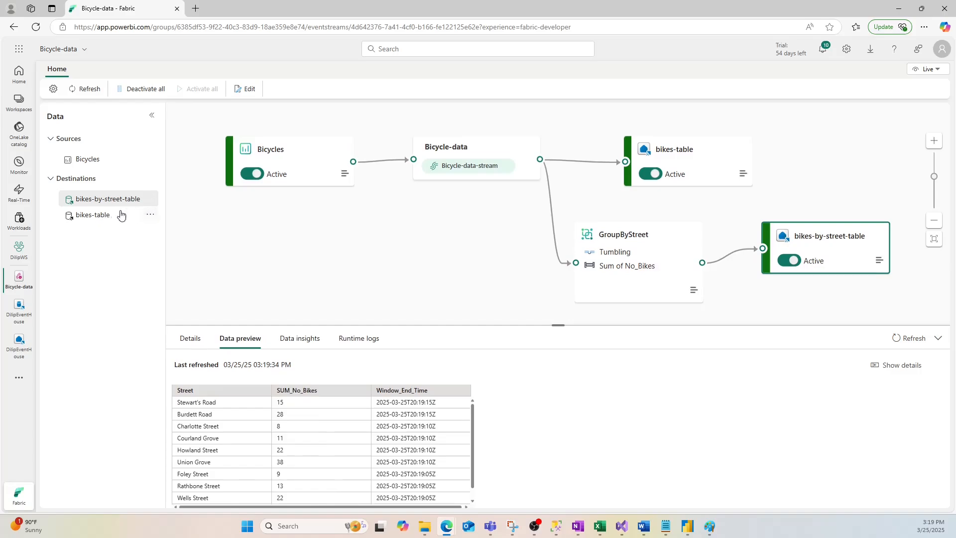
{"action": "left_click", "coordinate": [96, 217]}
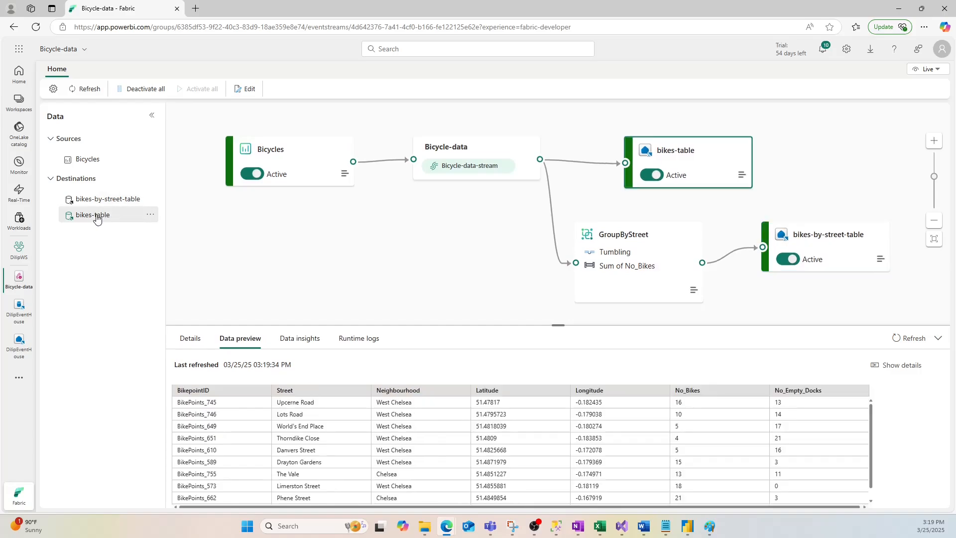
{"action": "left_click", "coordinate": [298, 339]}
{"action": "left_click", "coordinate": [238, 342]}
- Back in the DilipEventHouse queryset, replace the table placeholder in the take 100 query with bikes
{"action": "left_click_drag", "start_coordinate": [119, 218], "coordinate": [78, 220]}
{"action": "key", "text": "ctrl+c"}
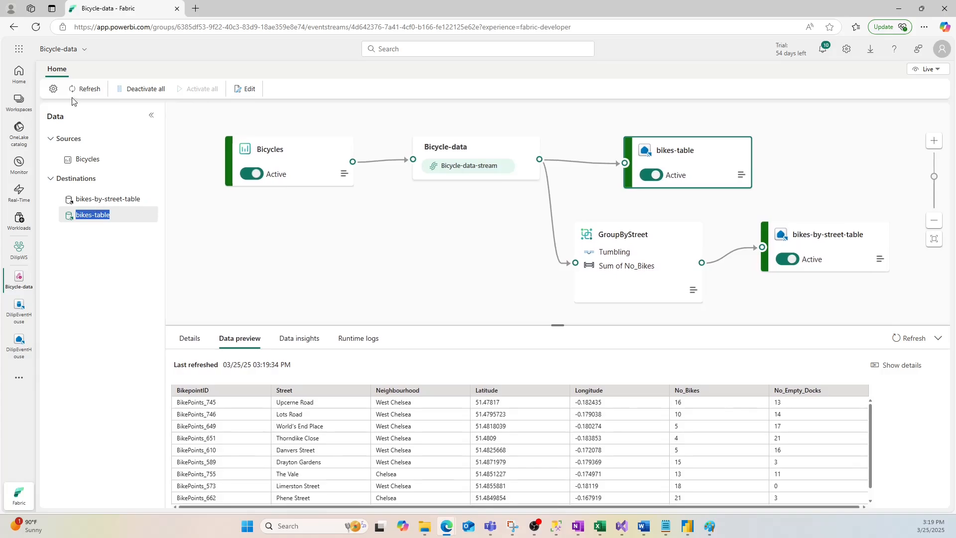
{"action": "left_click", "coordinate": [19, 309]}
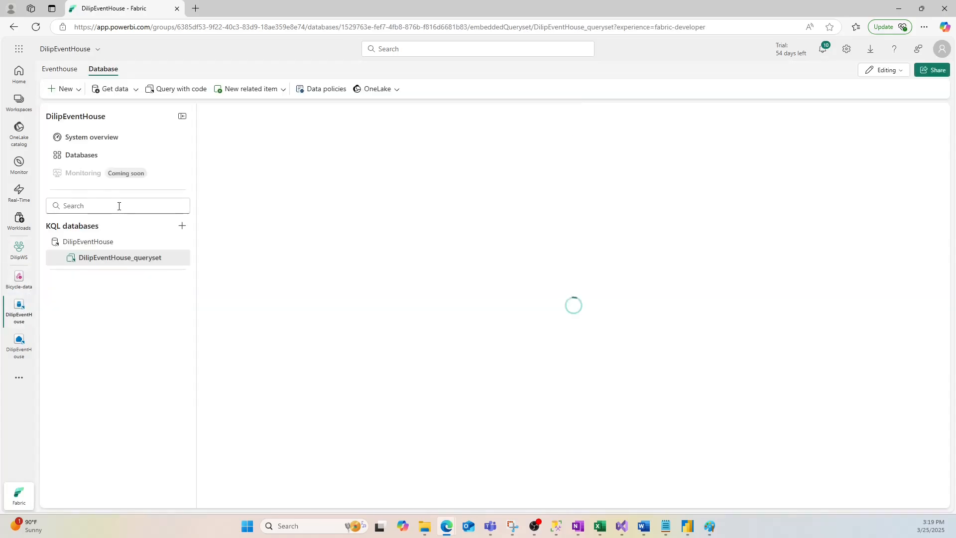
{"action": "double_click", "coordinate": [264, 216]}
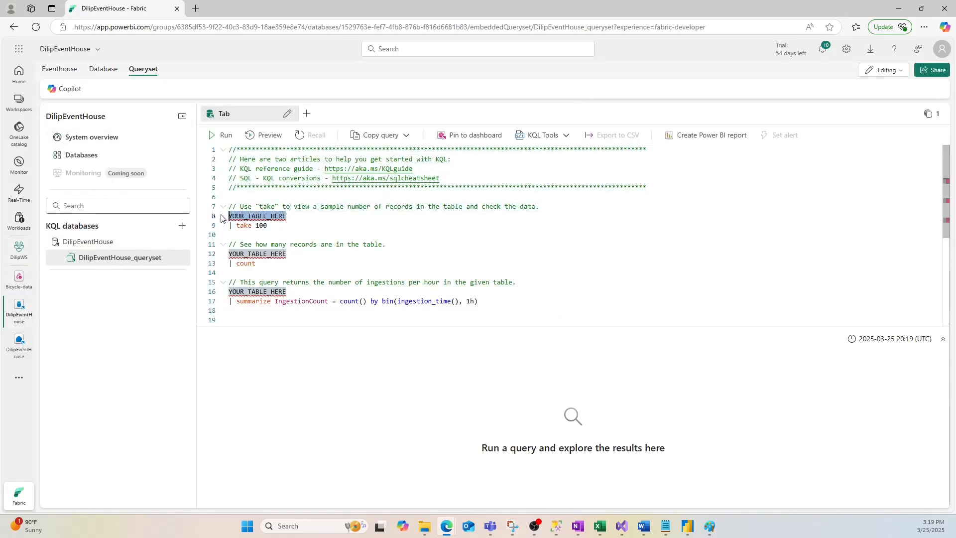
{"action": "key", "text": "ctrl+v"}
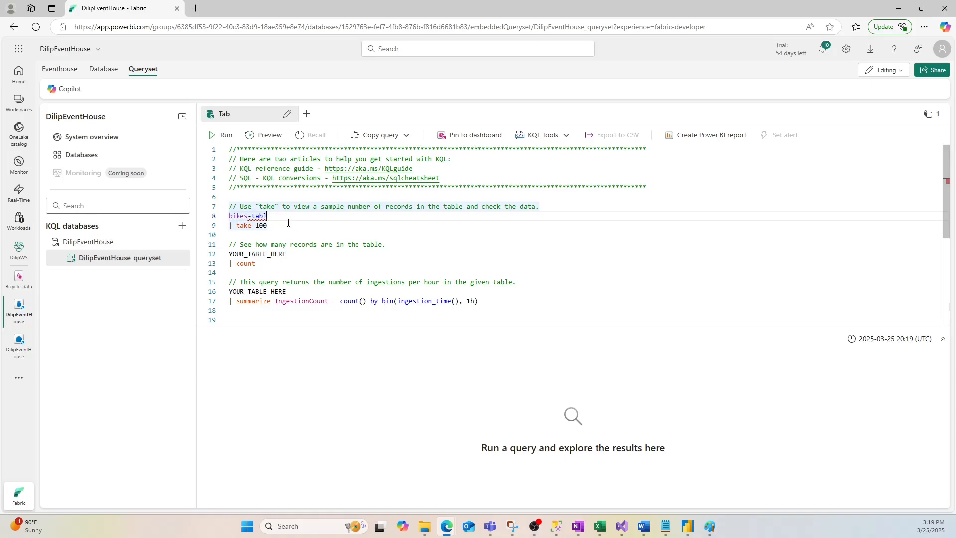
{"action": "key", "text": "BackSpace"}
{"action": "key", "text": "BackSpace"}
{"action": "key", "text": "BackSpace"}
{"action": "key", "text": "BackSpace"}
{"action": "key", "text": "BackSpace"}
- Run only the bikes take 100 query and look through the returned records
{"action": "left_click_drag", "start_coordinate": [272, 226], "coordinate": [209, 217]}
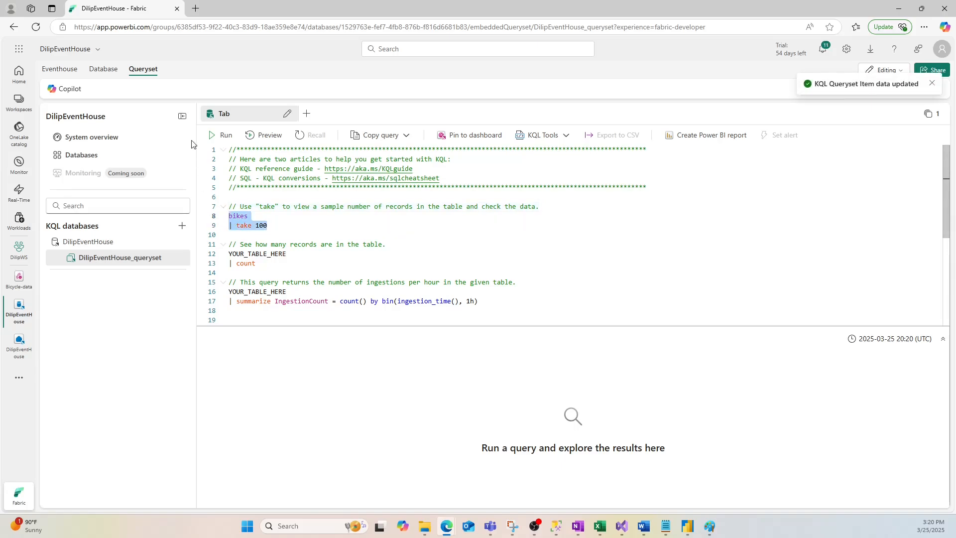
{"action": "left_click", "coordinate": [226, 136]}
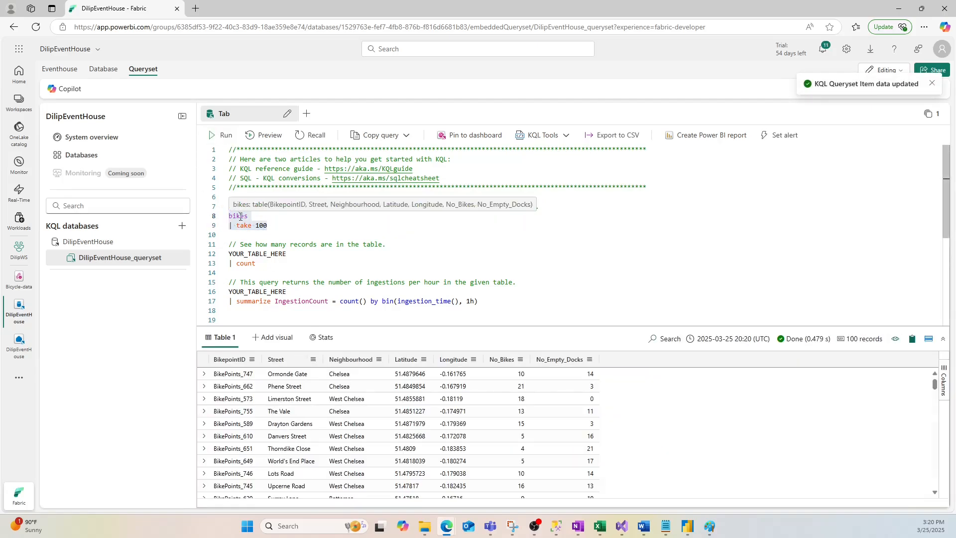
{"action": "scroll", "coordinate": [361, 424], "scroll_direction": "down", "scroll_amount": 15}
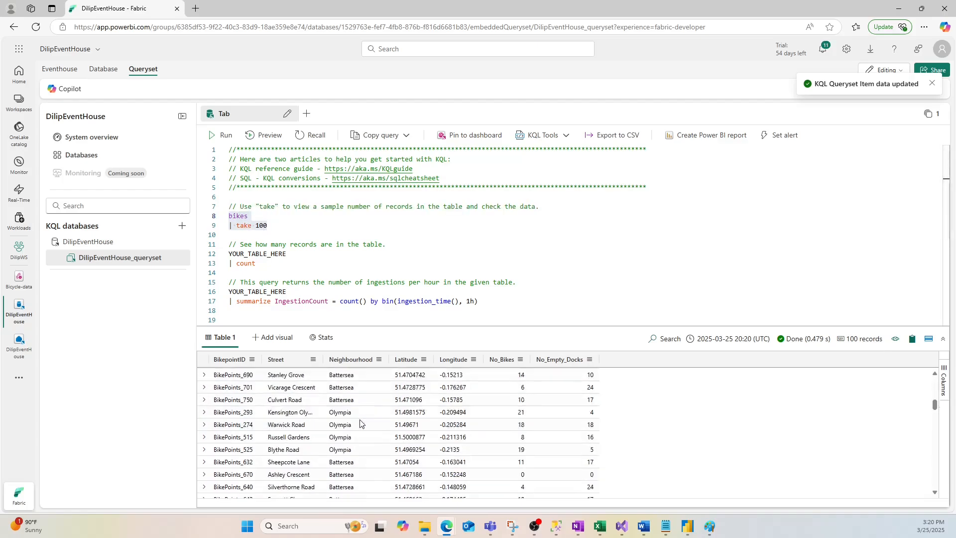
{"action": "scroll", "coordinate": [361, 420], "scroll_direction": "down", "scroll_amount": 5}
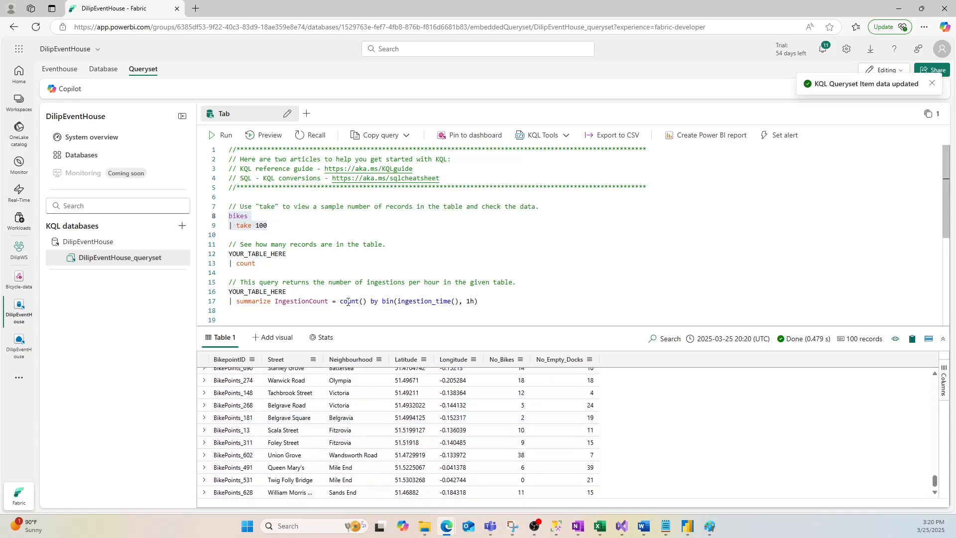
- Replace the table placeholders in the count and summarize IngestionCount queries with bikes
{"action": "left_click_drag", "start_coordinate": [287, 292], "coordinate": [219, 294]}
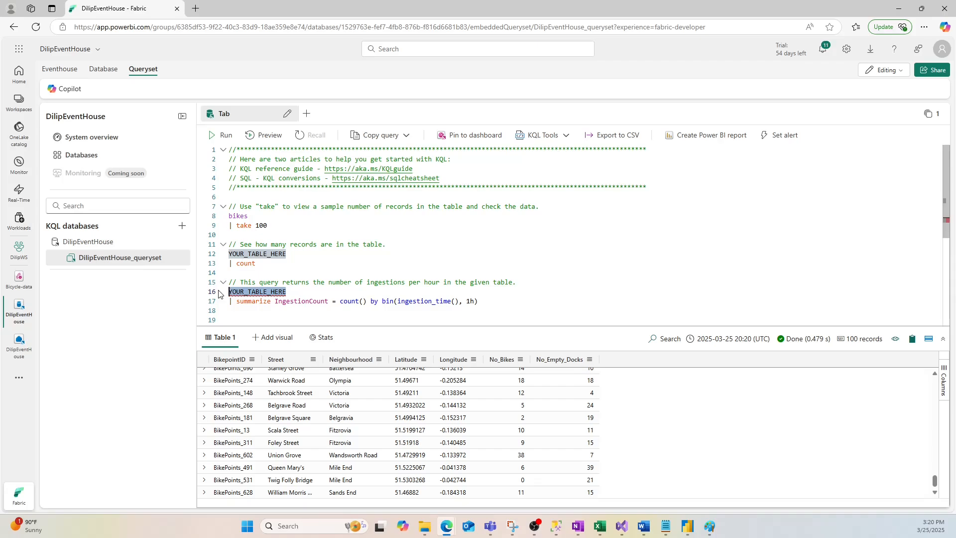
{"action": "double_click", "coordinate": [243, 216]}
{"action": "key", "text": "ctrl+c"}
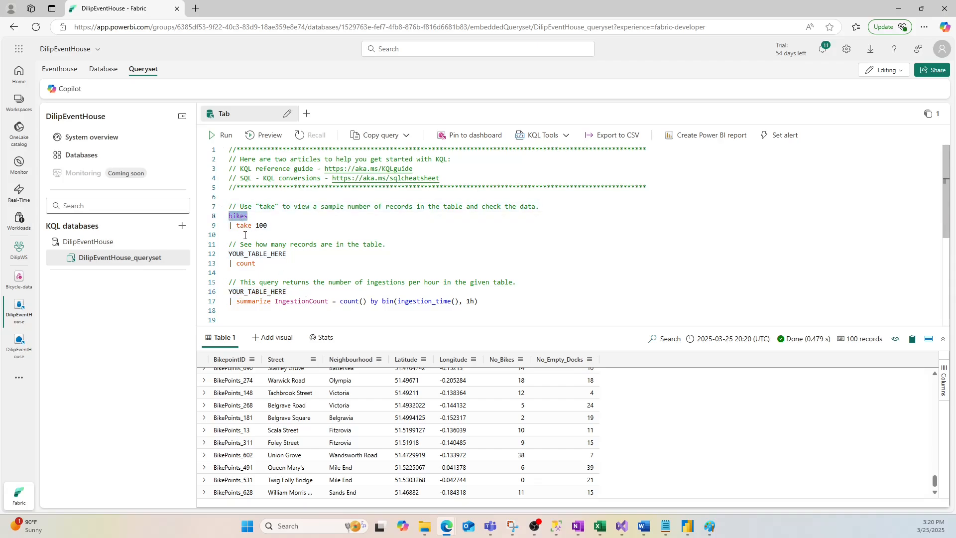
{"action": "left_click_drag", "start_coordinate": [288, 254], "coordinate": [229, 254]}
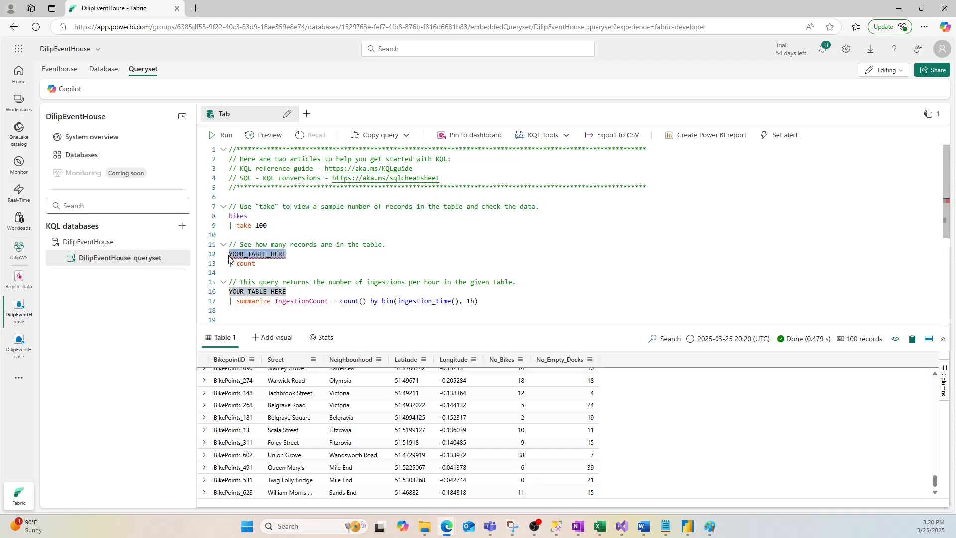
{"action": "key", "text": "ctrl+v"}
{"action": "left_click_drag", "start_coordinate": [287, 292], "coordinate": [229, 291]}
{"action": "key", "text": "ctrl+v"}
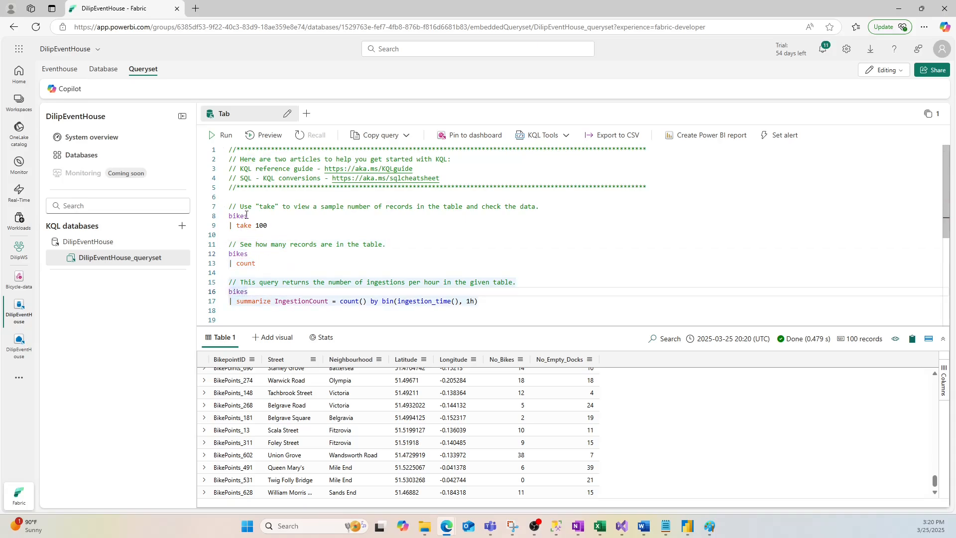
- Run the bikes count query on its own, followed by the hourly summarize IngestionCount query
{"action": "left_click_drag", "start_coordinate": [244, 206], "coordinate": [311, 223]}
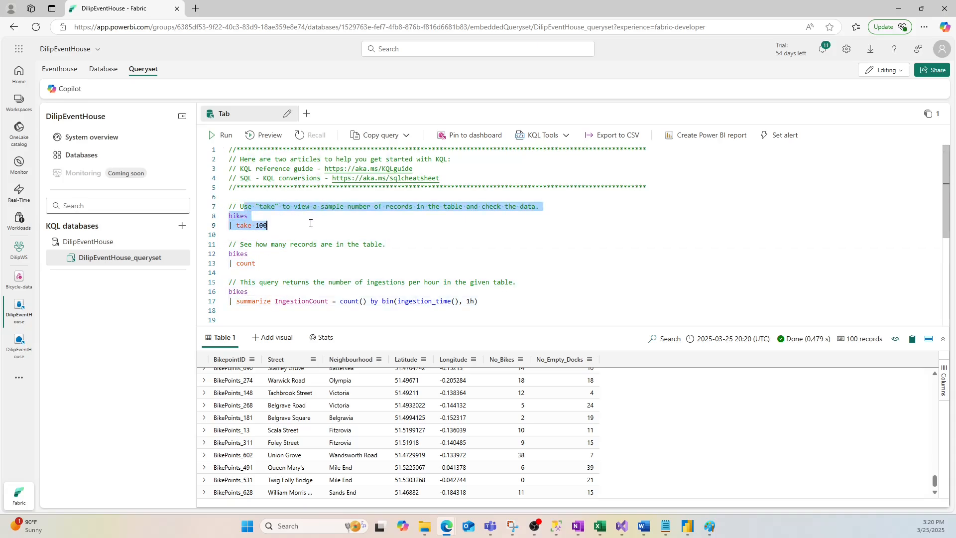
{"action": "left_click_drag", "start_coordinate": [229, 253], "coordinate": [256, 263]}
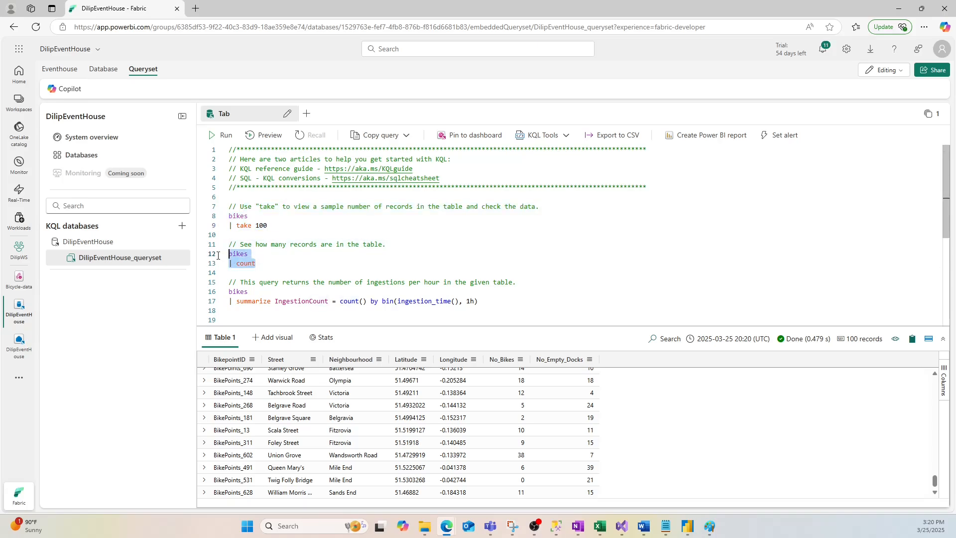
{"action": "left_click", "coordinate": [222, 135]}
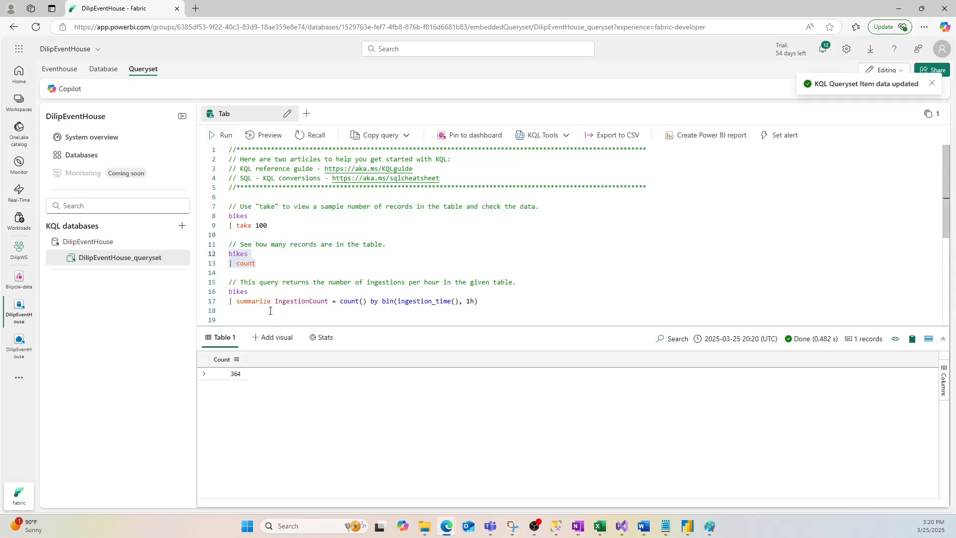
{"action": "left_click_drag", "start_coordinate": [263, 284], "coordinate": [198, 294]}
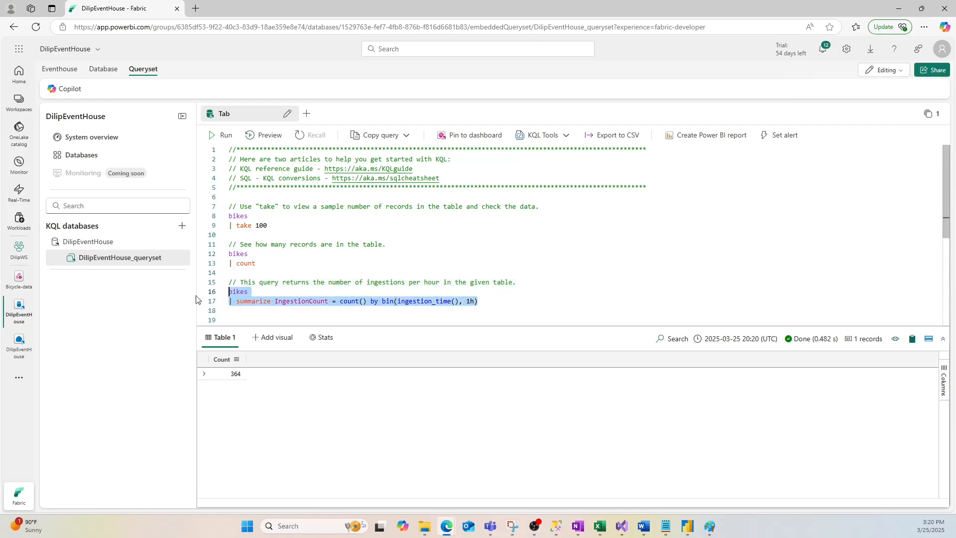
{"action": "left_click", "coordinate": [222, 137]}
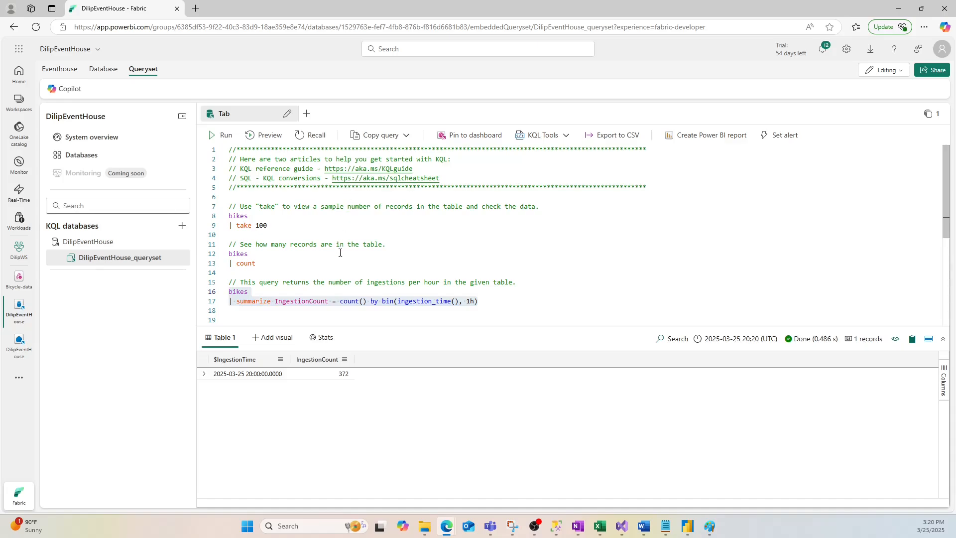
- Add blank lines below the summarize IngestionCount query and insert a line containing only --
{"action": "left_click", "coordinate": [495, 299]}
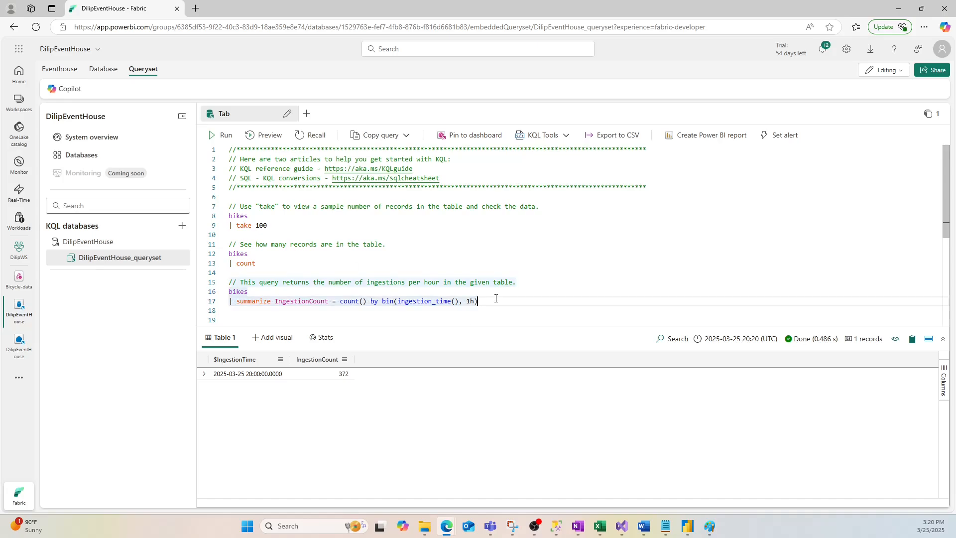
{"action": "key", "text": "Return"}
{"action": "key", "text": "Return"}
{"action": "key", "text": "Return"}
{"action": "key", "text": "Return"}
{"action": "key", "text": "Return"}
{"action": "key", "text": "Return"}
{"action": "key", "text": "Up"}
{"action": "key", "text": "Up"}
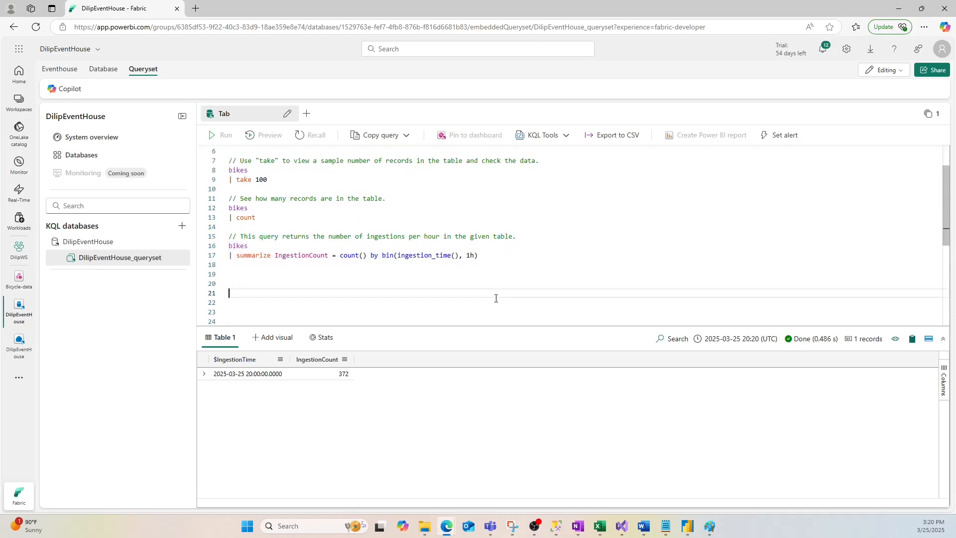
{"action": "type", "text": "--"}
{"action": "key", "text": "Return"}
- Write the SQL query Select * from bikes under the -- line
{"action": "type", "text": "Sele"}
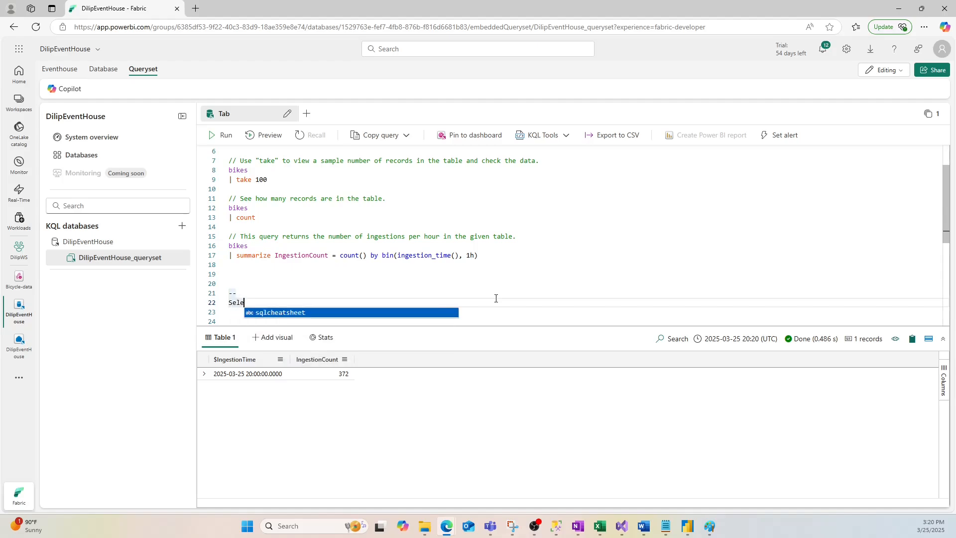
{"action": "type", "text": "t"}
{"action": "key", "text": "BackSpace"}
{"action": "type", "text": "ct * from"}
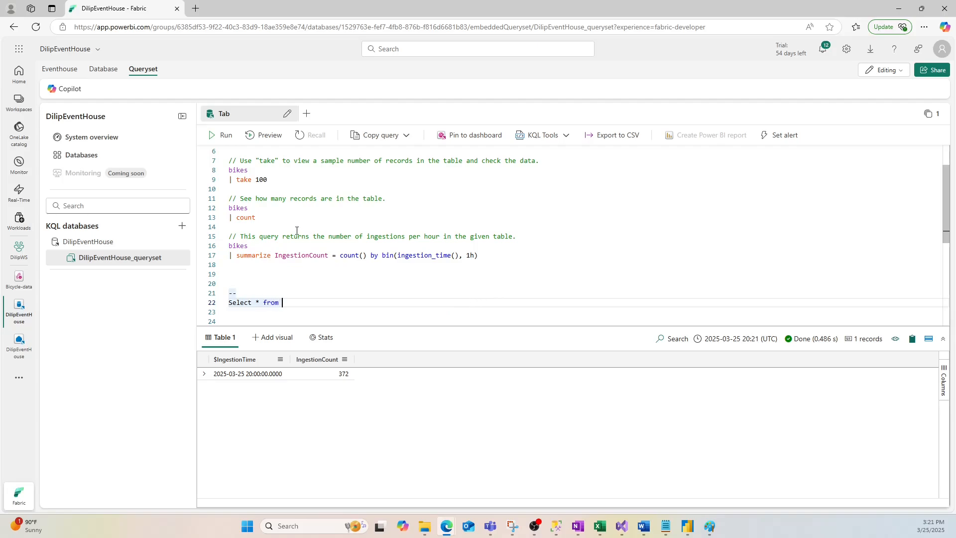
{"action": "double_click", "coordinate": [241, 171]}
{"action": "key", "text": "ctrl+c"}
{"action": "left_click", "coordinate": [292, 304]}
{"action": "key", "text": "ctrl+v"}
- Run the Select * from bikes SQL query together with its -- line
{"action": "double_click", "coordinate": [231, 293]}
{"action": "left_click", "coordinate": [238, 293]}
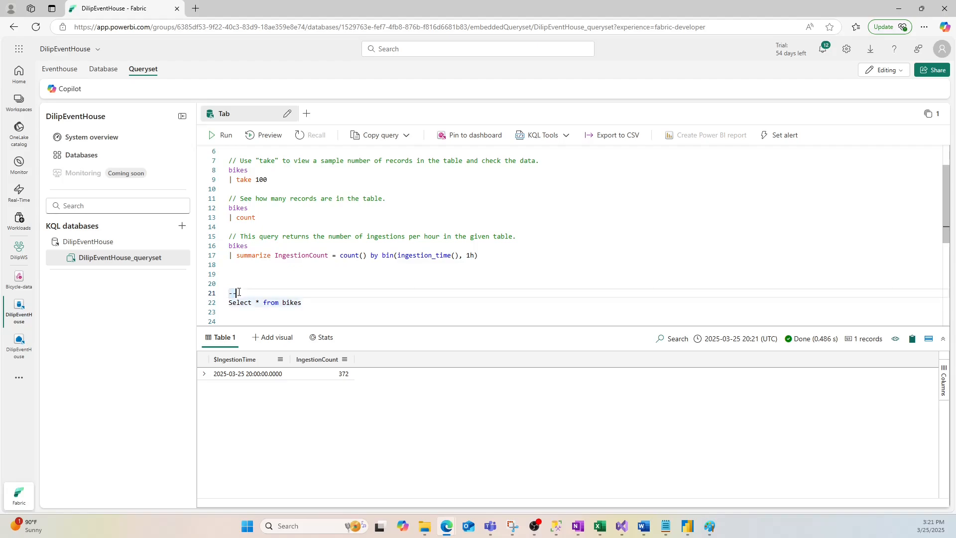
{"action": "key", "text": "shift+Return"}
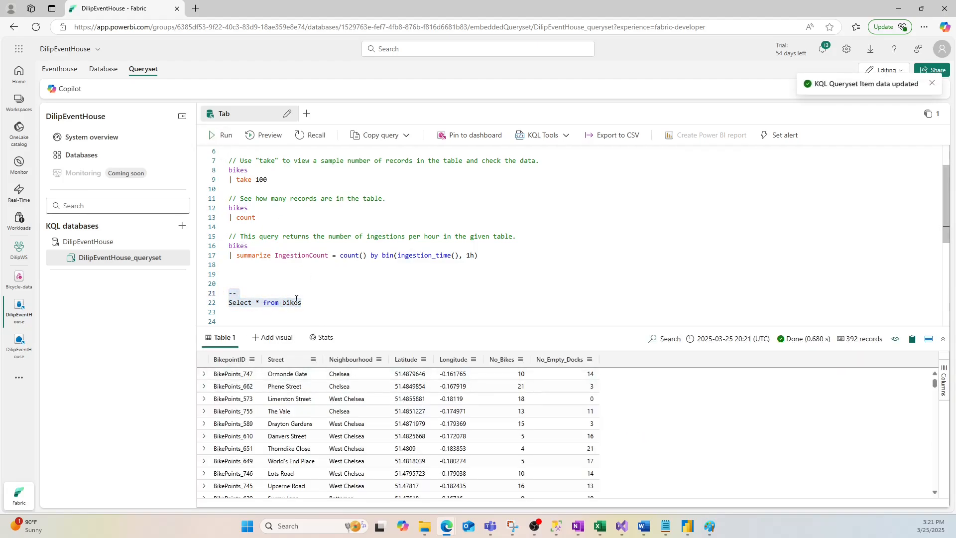
{"action": "left_click_drag", "start_coordinate": [237, 293], "coordinate": [223, 298]}
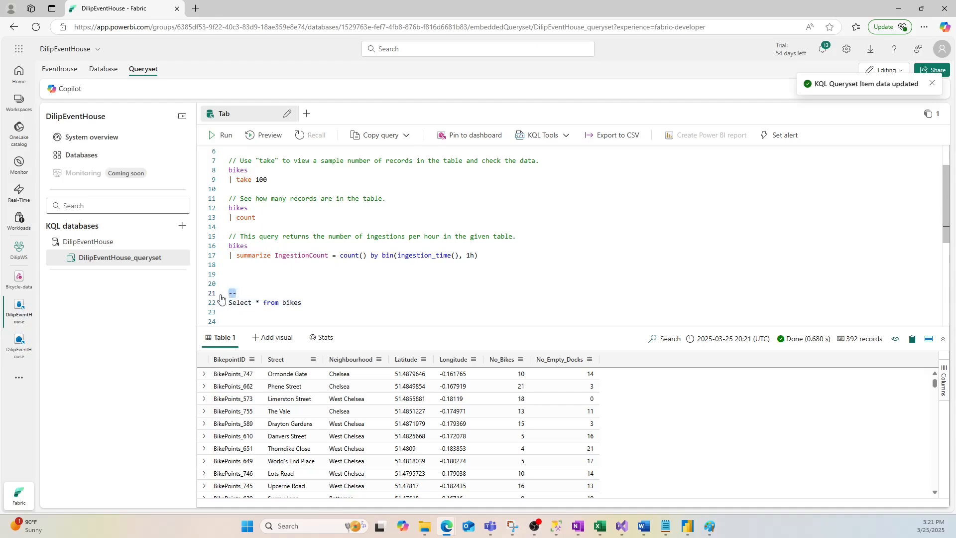
{"action": "left_click", "coordinate": [314, 284]}
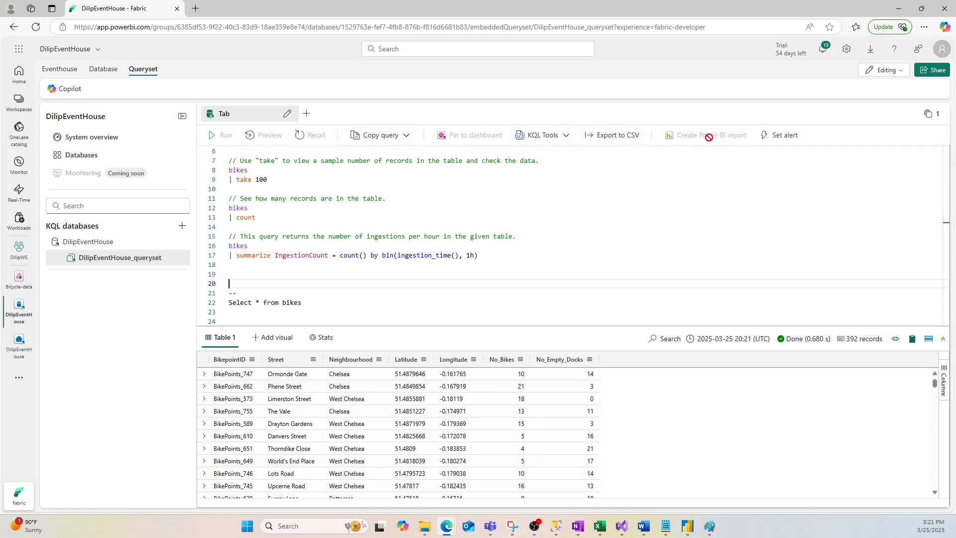
- Open the Power BI report preview for the bikes count query and close it again
{"action": "left_click", "coordinate": [455, 216]}
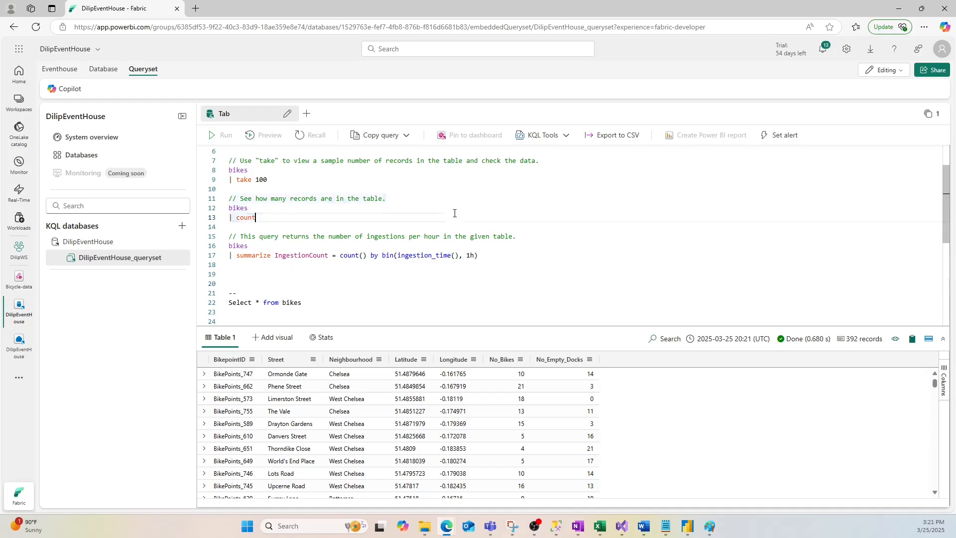
{"action": "left_click", "coordinate": [704, 134]}
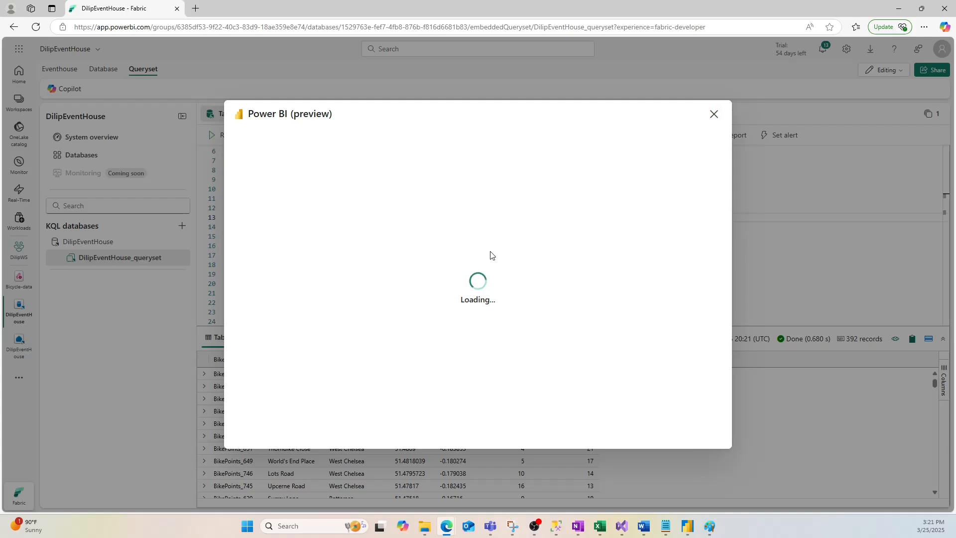
{"action": "left_click", "coordinate": [713, 116]}
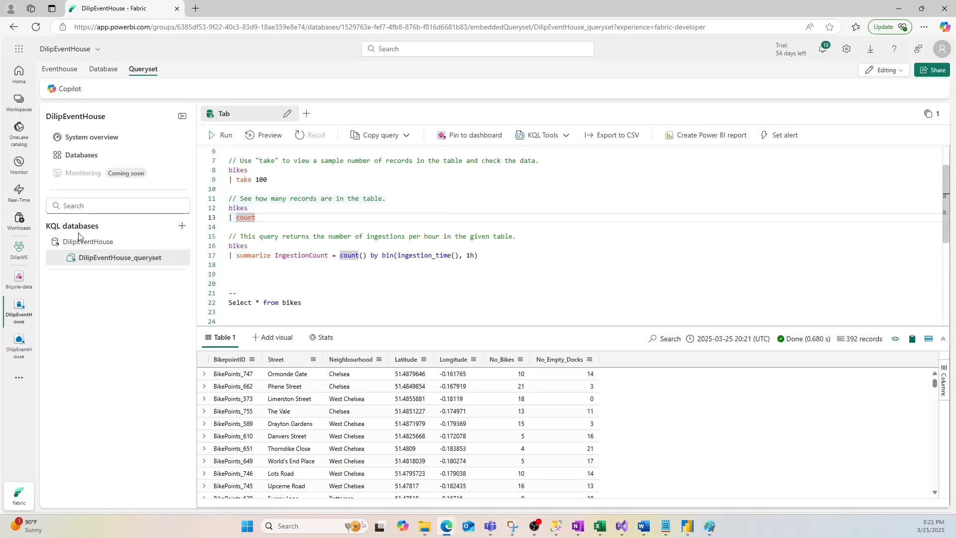
- Review the items in the DilipWS workspace and the Eventhouse's database list and system overview
{"action": "left_click", "coordinate": [19, 248]}
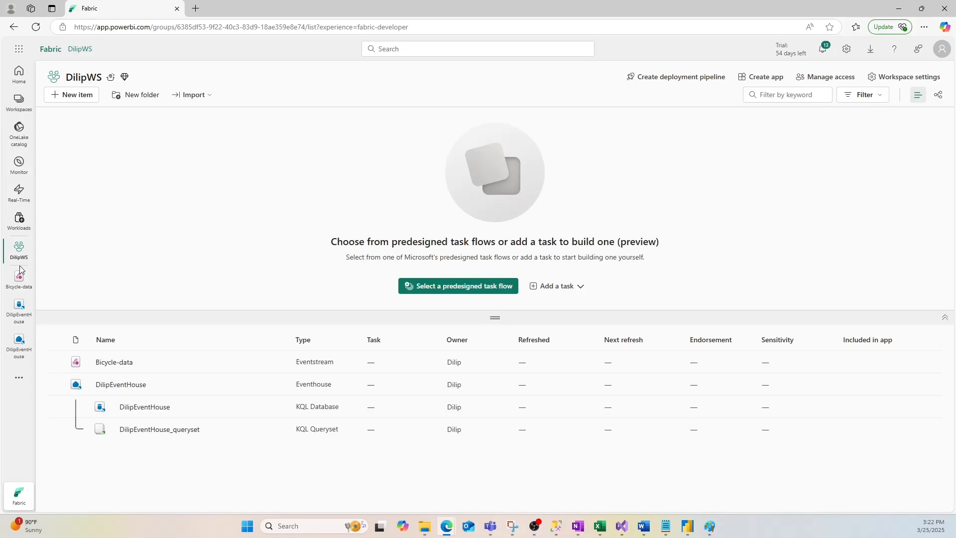
{"action": "left_click", "coordinate": [19, 307]}
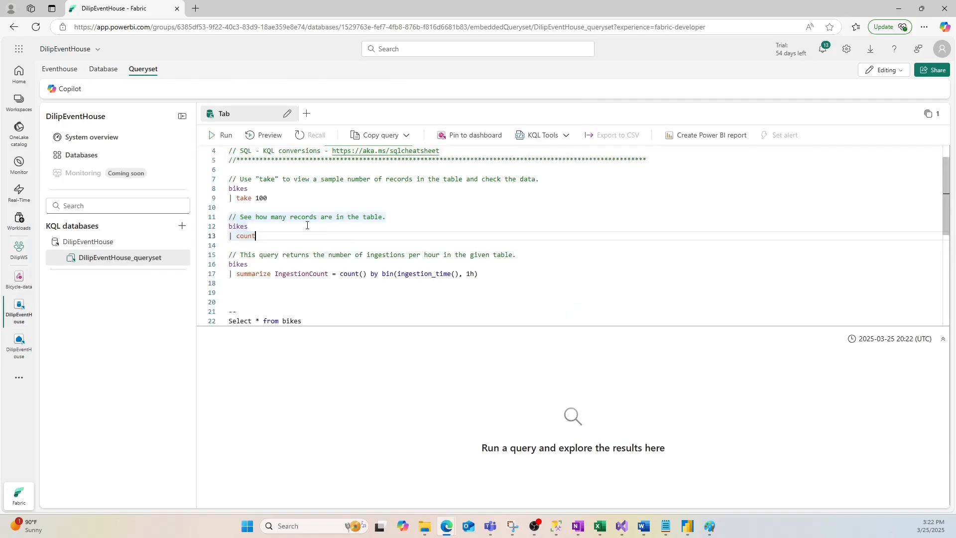
{"action": "left_click", "coordinate": [82, 155]}
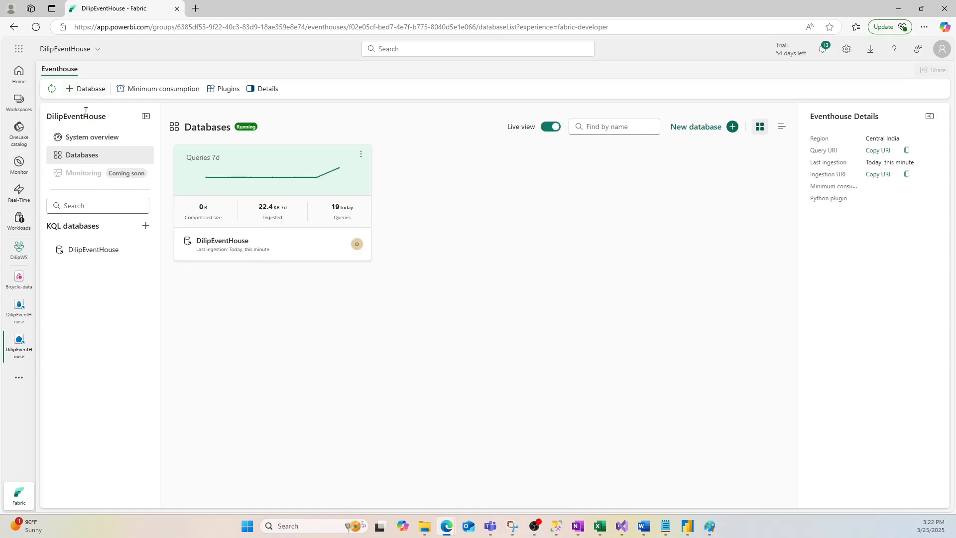
{"action": "left_click", "coordinate": [92, 137]}
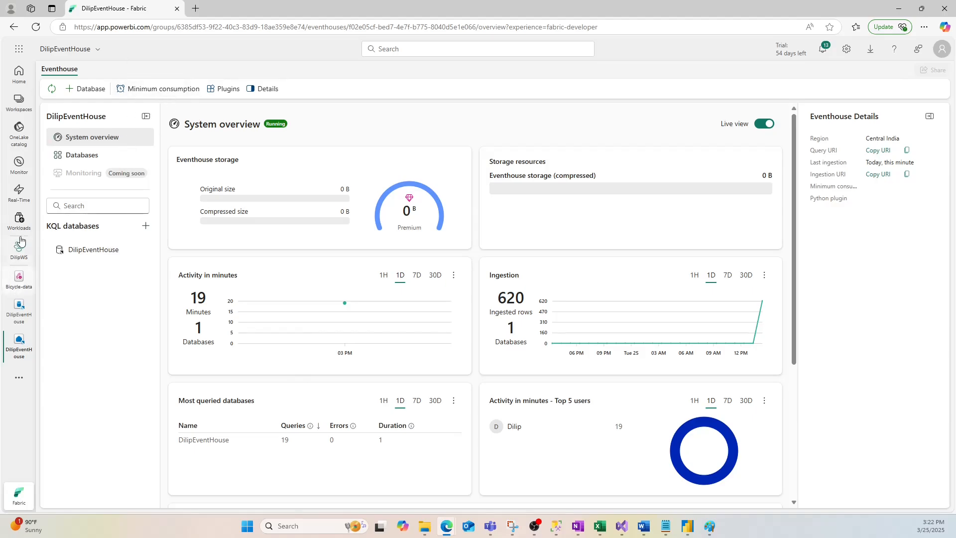
- Check the DilipEventHouse KQL database's overview page and return to the Eventhouse system overview
{"action": "left_click", "coordinate": [23, 316]}
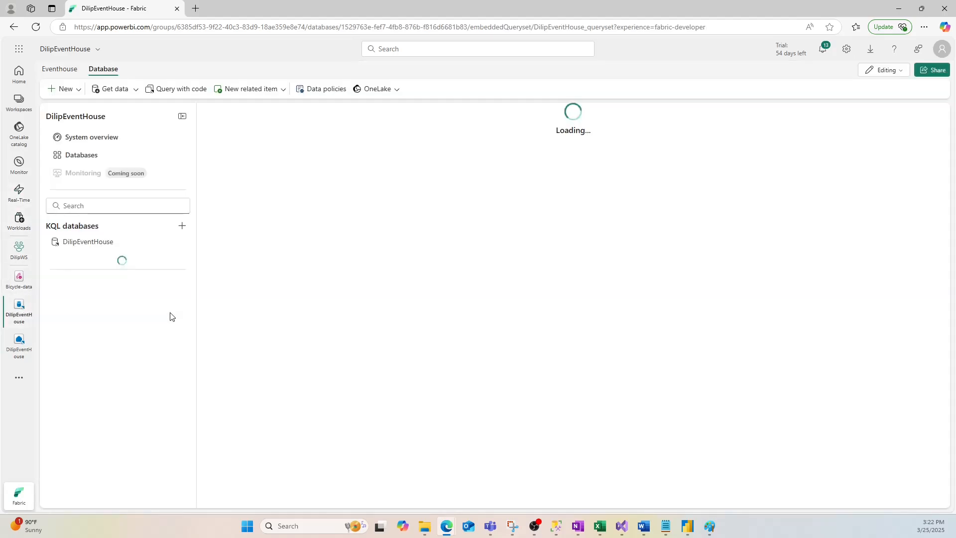
{"action": "left_click", "coordinate": [87, 242]}
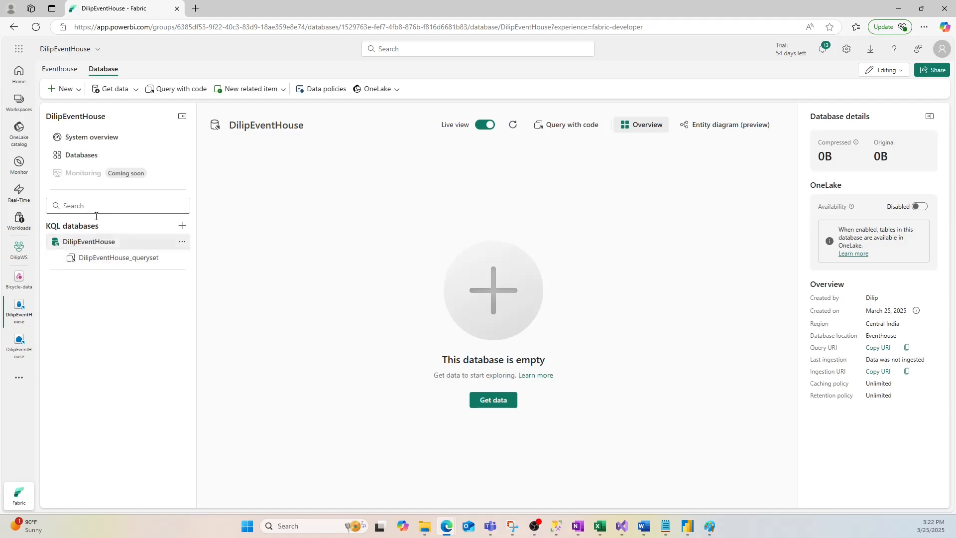
{"action": "left_click", "coordinate": [83, 139]}
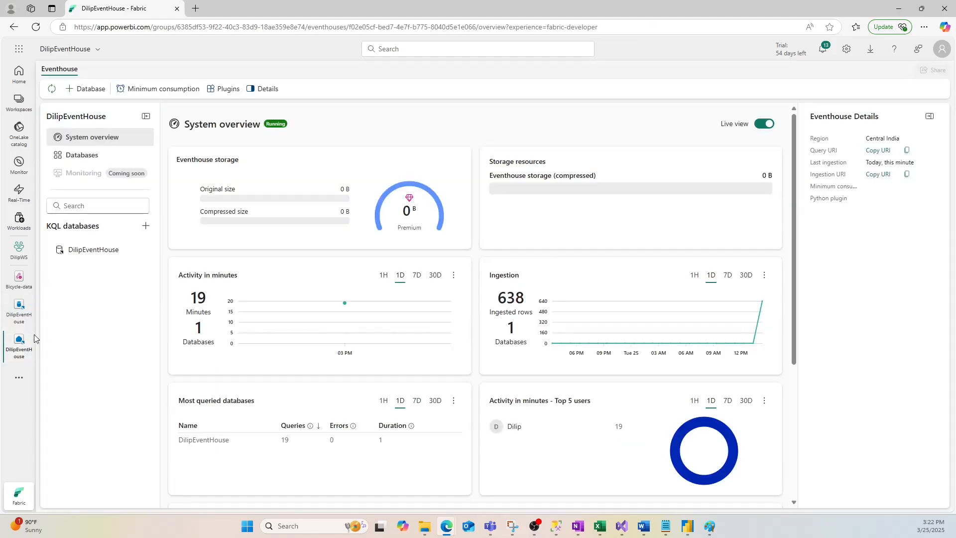
- Open the Bicycle-data eventstream and briefly consult the RT Intelligence diagram in Paint before returning to it
{"action": "left_click", "coordinate": [19, 279]}
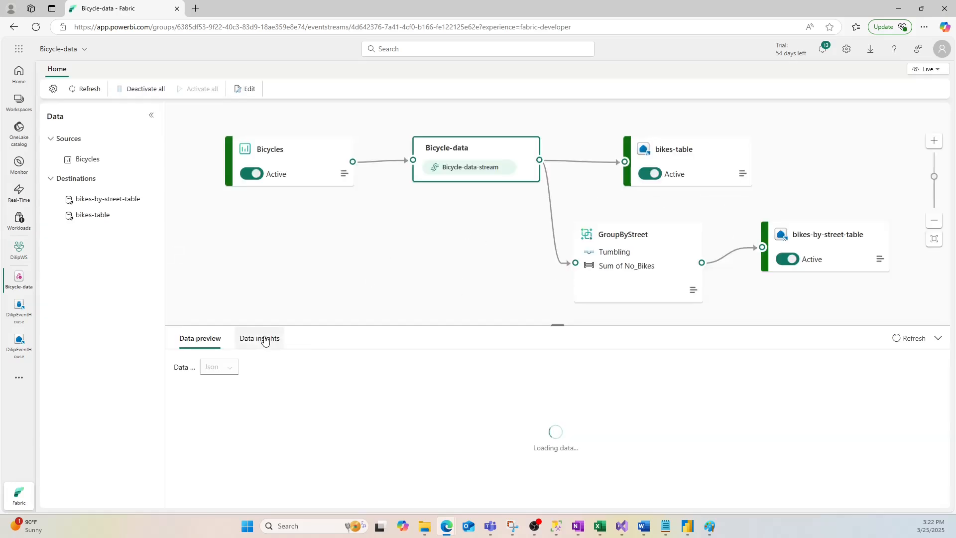
{"action": "left_click", "coordinate": [265, 340]}
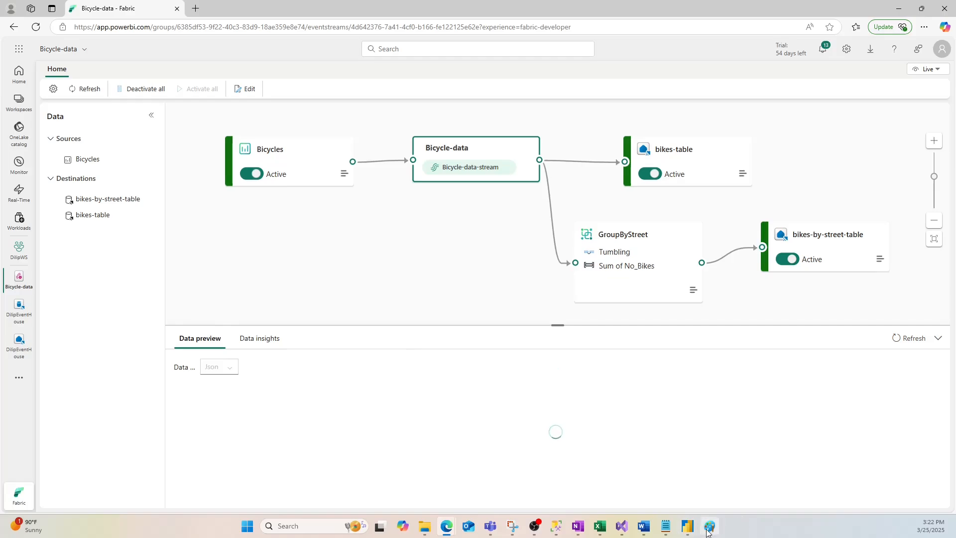
{"action": "left_click", "coordinate": [708, 529]}
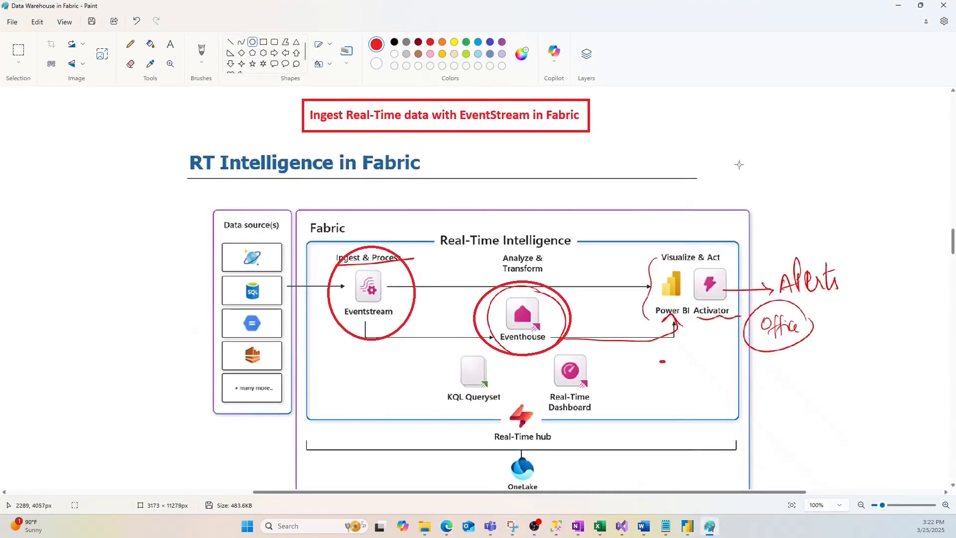
{"action": "left_click", "coordinate": [898, 5]}
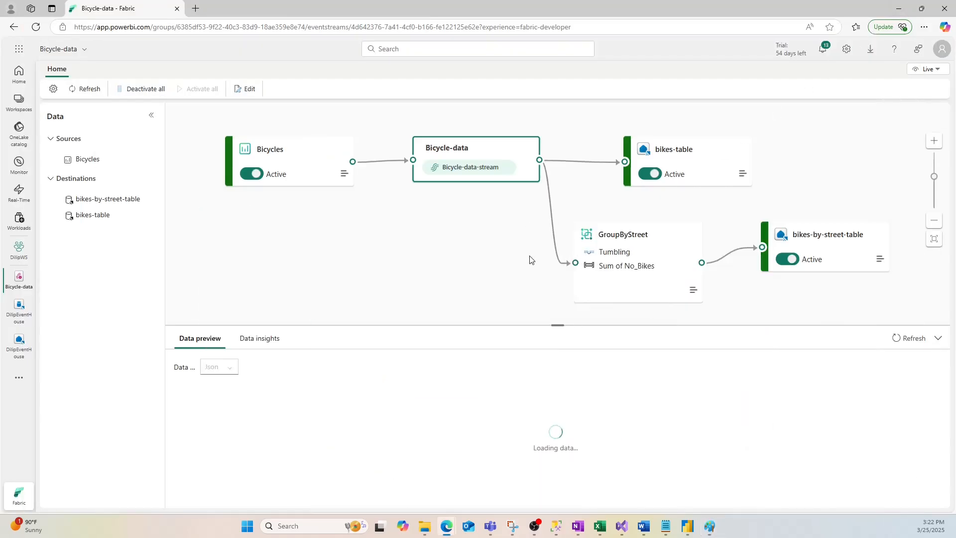